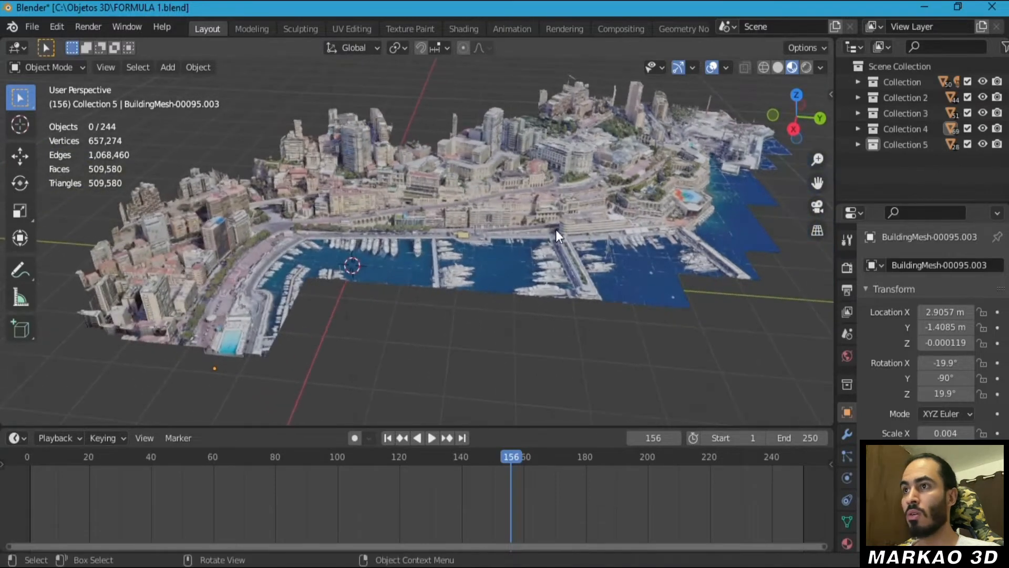
Examine the harbour city model with its streets, buildings and marina from several angles.
mouse_move(430, 241)
middle_mouse_down()
mouse_move(463, 223)
mouse_move(459, 237)
mouse_move(427, 238)
mouse_move(442, 238)
middle_mouse_up()
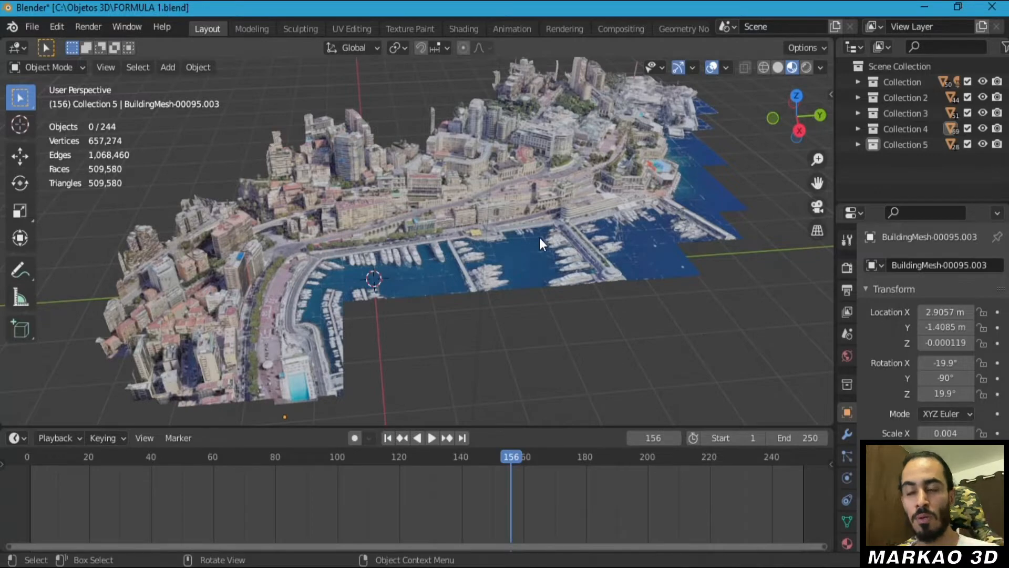
middle_click_drag(532, 212, 506, 237)
middle_click_drag(570, 250, 551, 242)
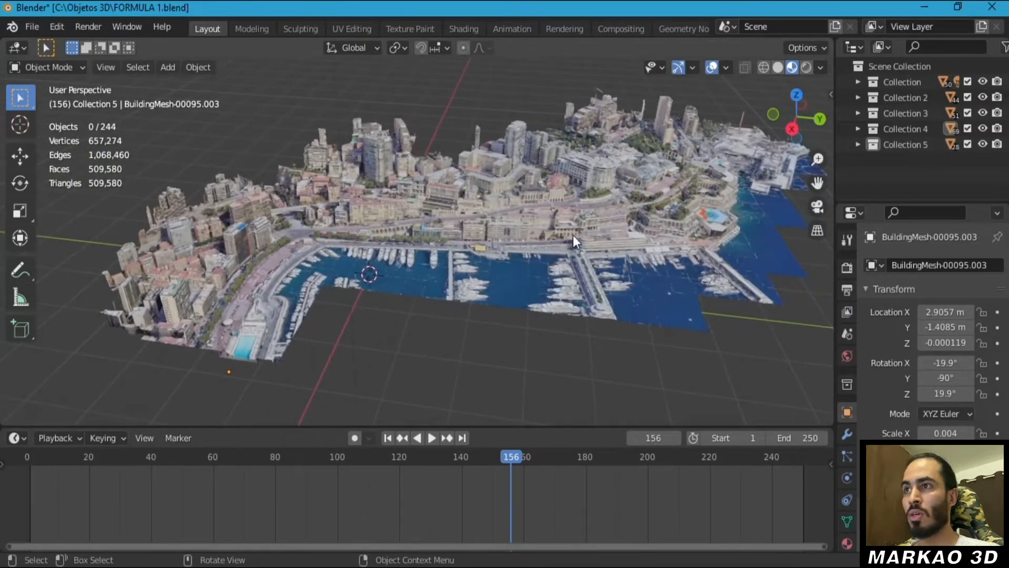
middle_click_drag(534, 189, 564, 181)
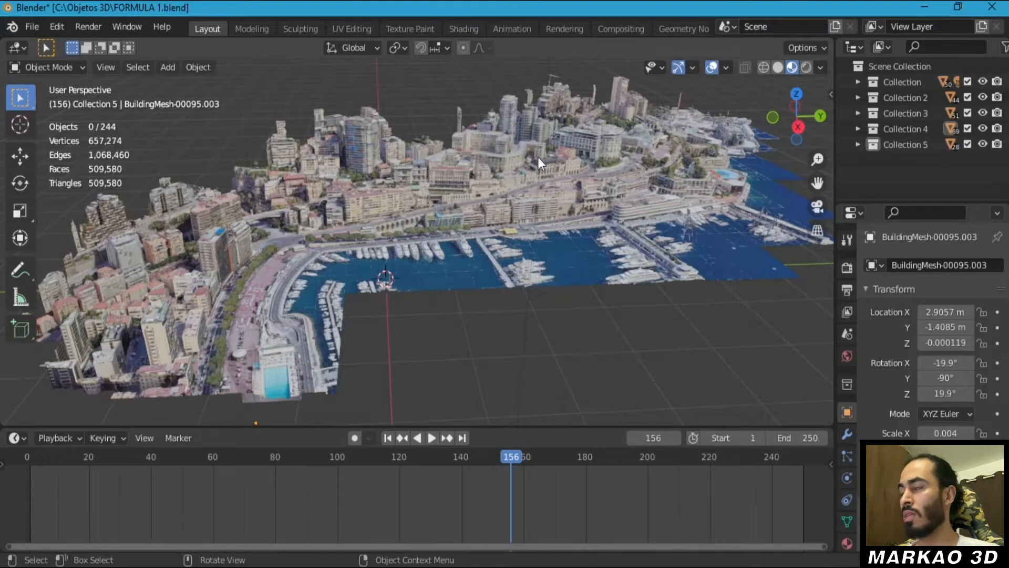
key("alt+Tab")
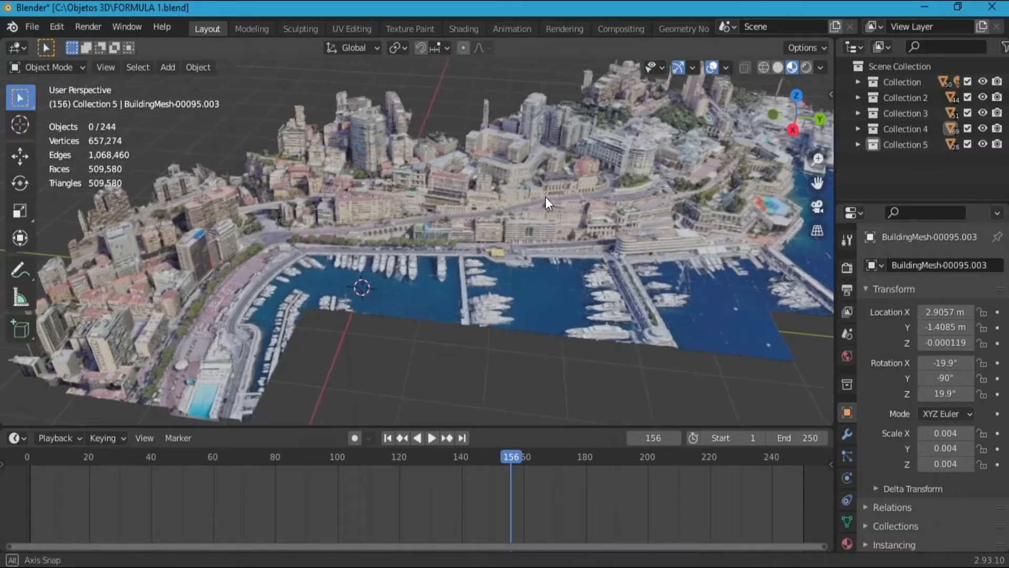
middle_click_drag(546, 196, 420, 212)
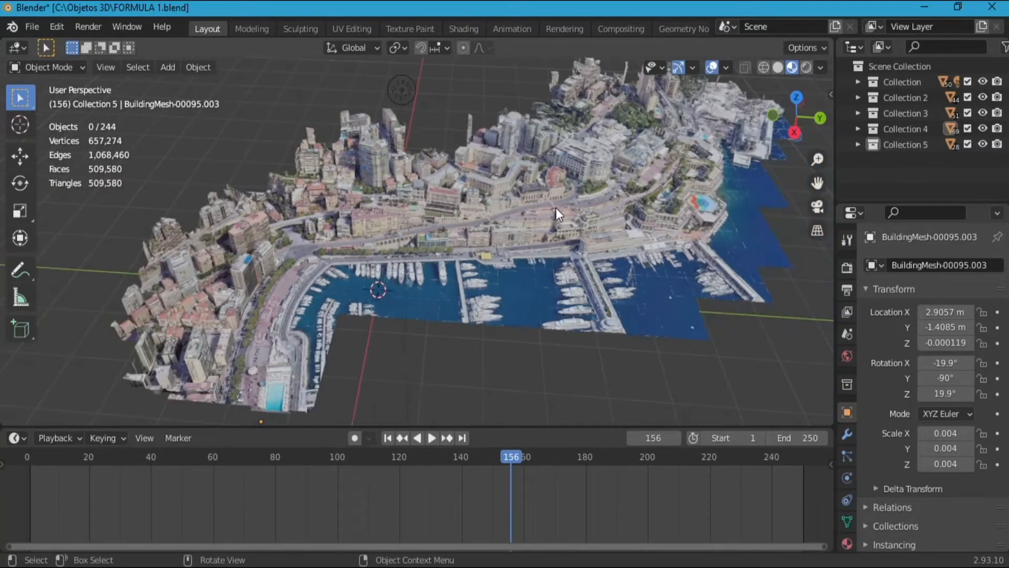
middle_click_drag(556, 208, 527, 215)
scroll(630, 195, "up", 1)
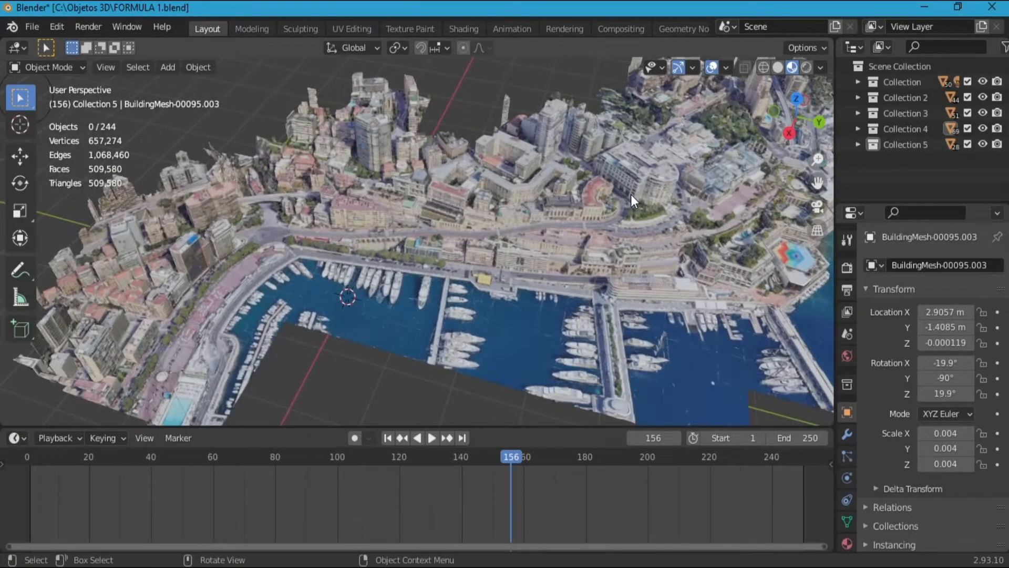
mouse_move(630, 192)
middle_mouse_down()
mouse_move(631, 174)
mouse_move(649, 193)
middle_mouse_up()
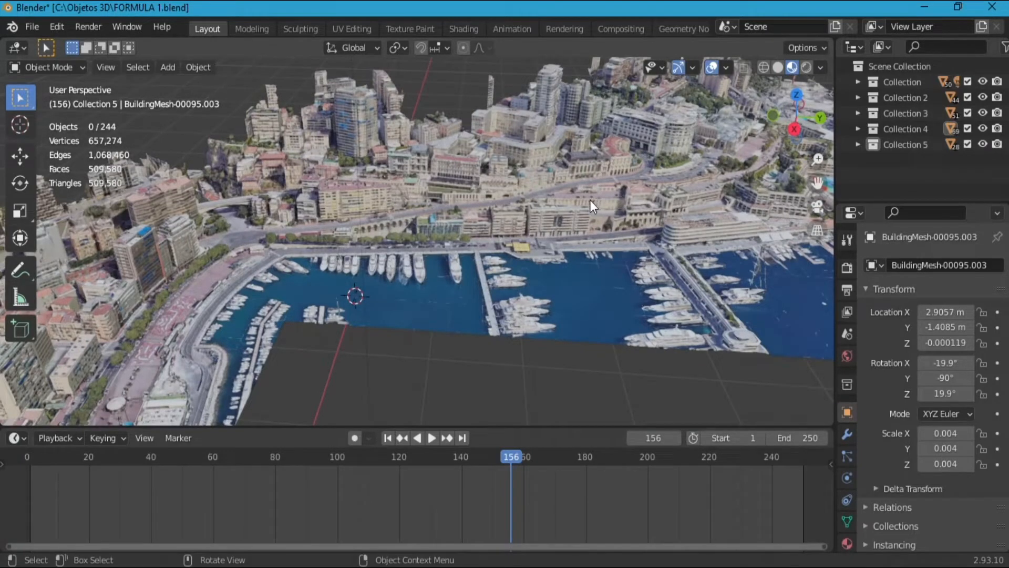
scroll(548, 214, "down", 3)
middle_click_drag(547, 214, 565, 200)
scroll(564, 201, "up", 2)
Switch to Sketchfab in Chrome and search the 3D models for "ferrari car".
key("alt+Tab")
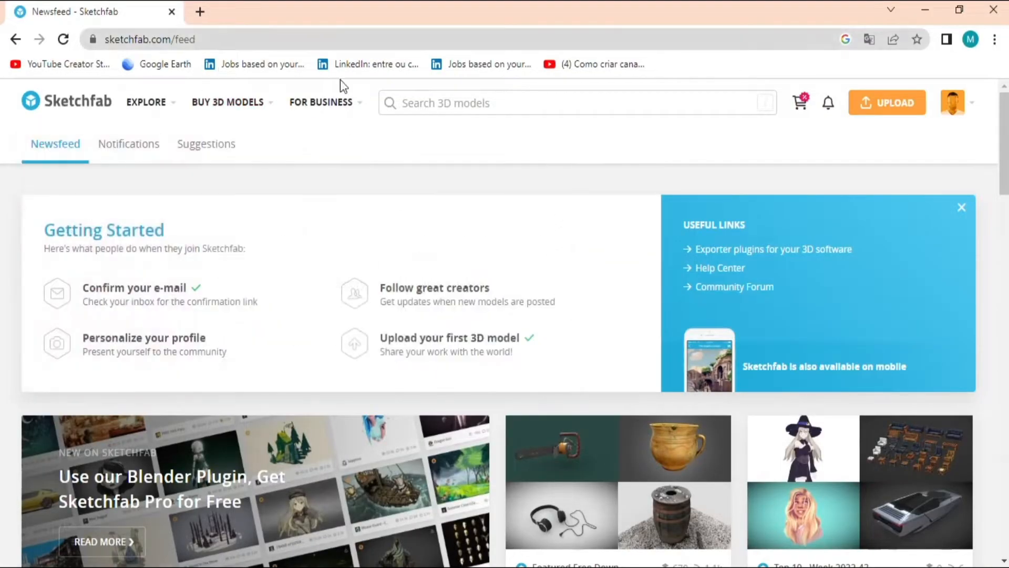
left_click(435, 101)
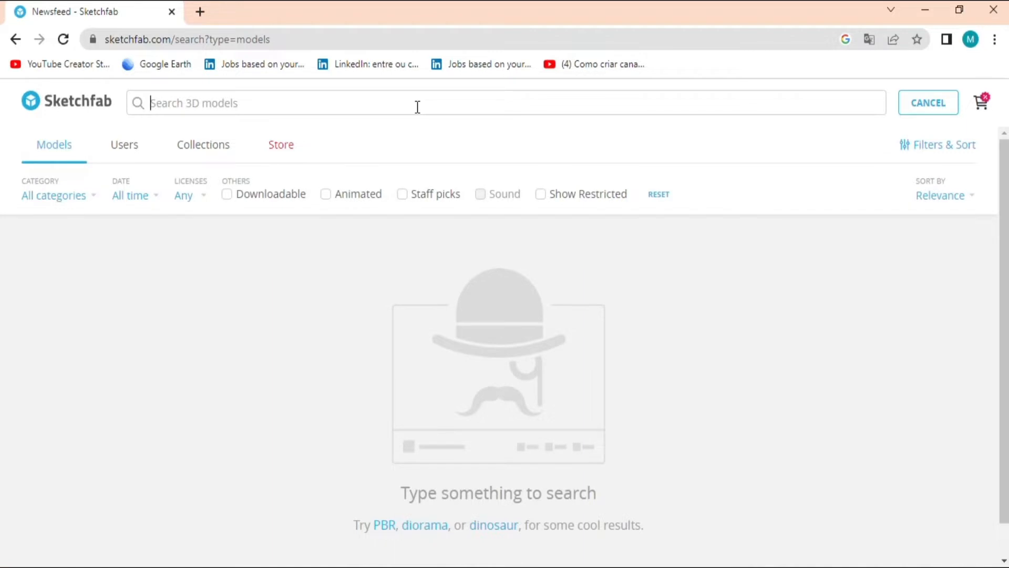
type("ferr")
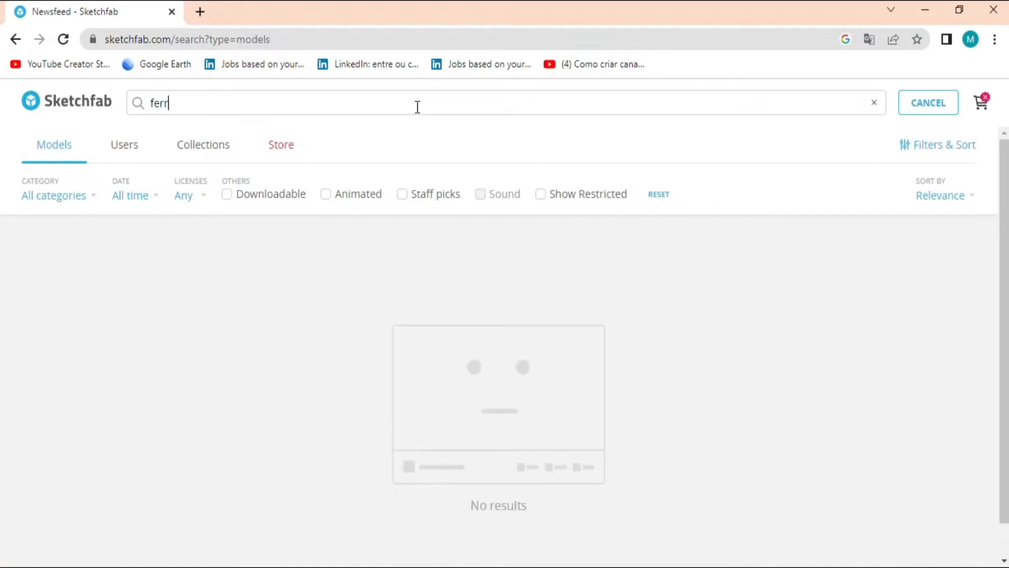
type("ari car")
key("Return")
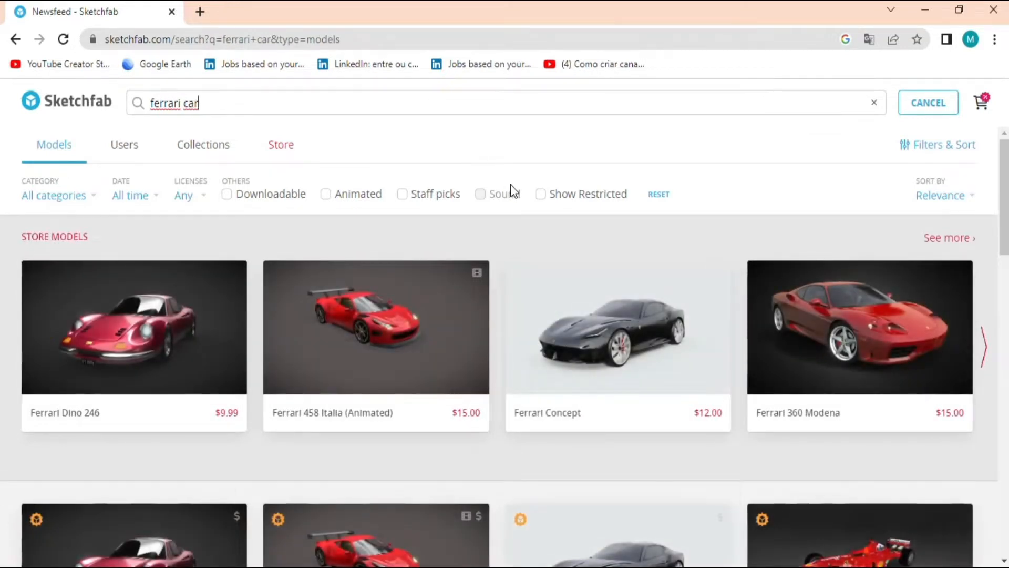
Browse the ferrari car results and limit them to downloadable models.
scroll(511, 189, "down", 1)
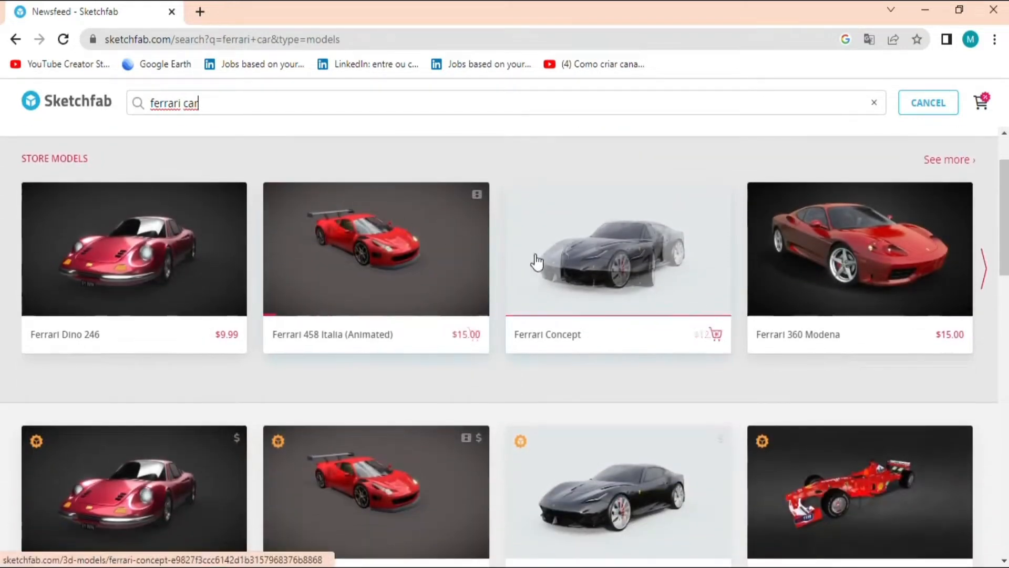
scroll(531, 262, "down", 3)
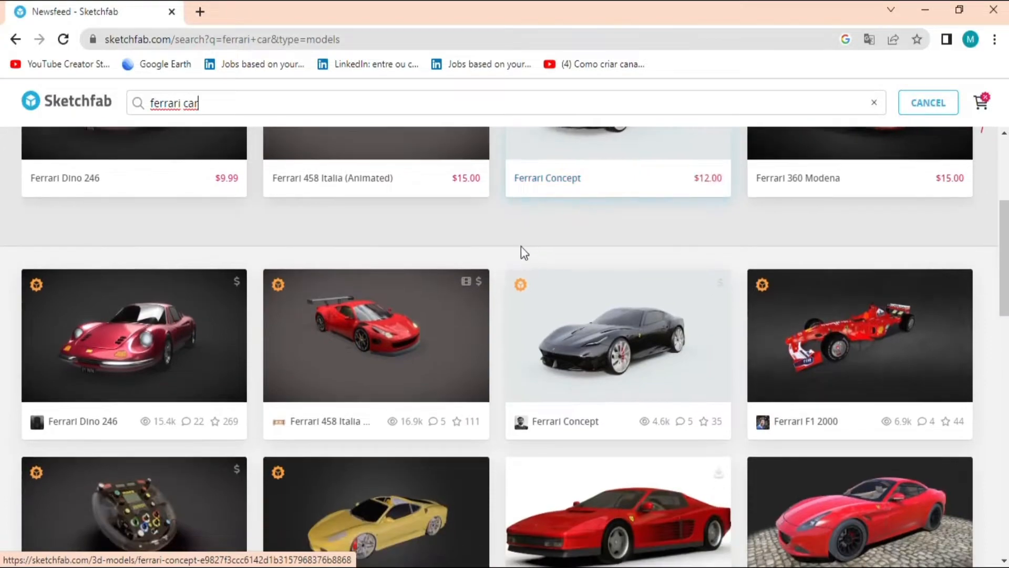
scroll(505, 268, "up", 1)
scroll(509, 256, "down", 2)
scroll(510, 262, "up", 3)
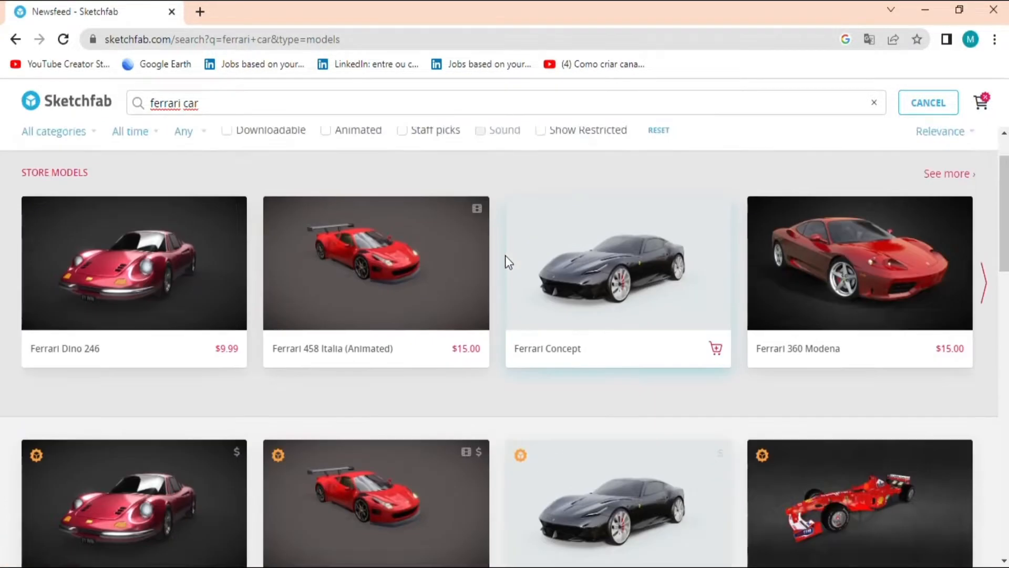
scroll(505, 258, "up", 2)
left_click(259, 195)
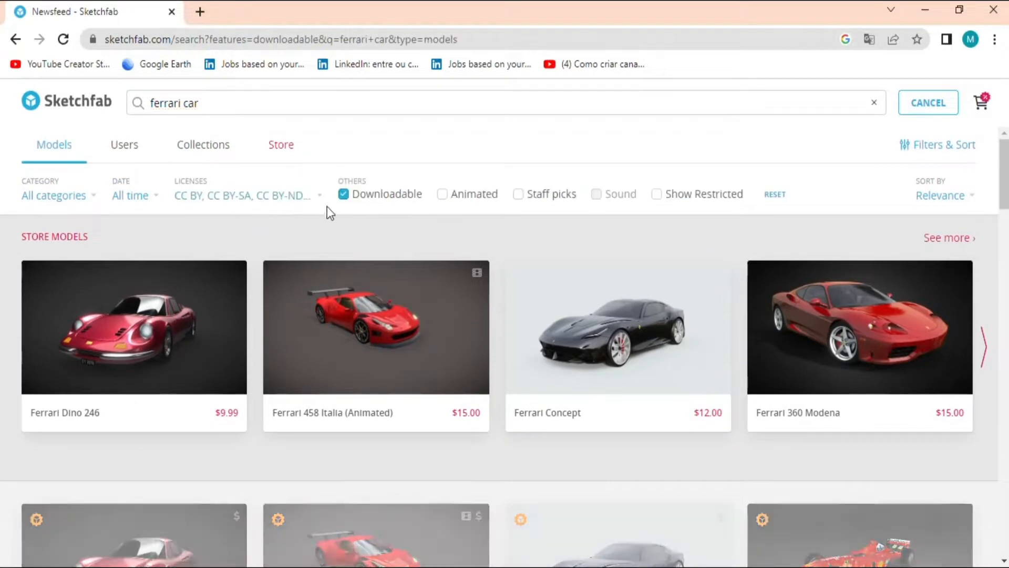
Find and open the red 41-formula-1 race car among the downloadable results and inspect its 3D preview.
scroll(397, 211, "down", 3)
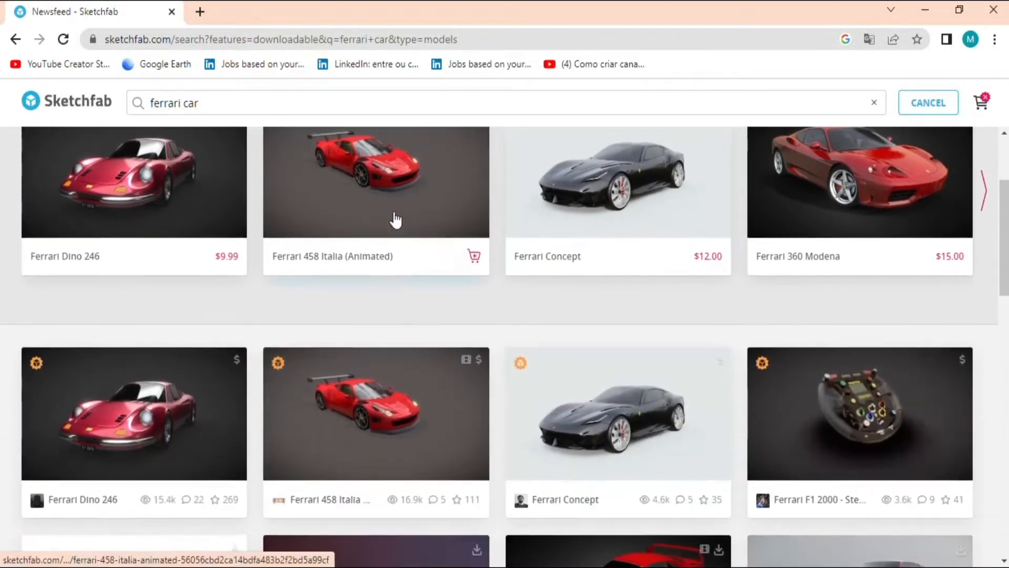
scroll(416, 242, "down", 4)
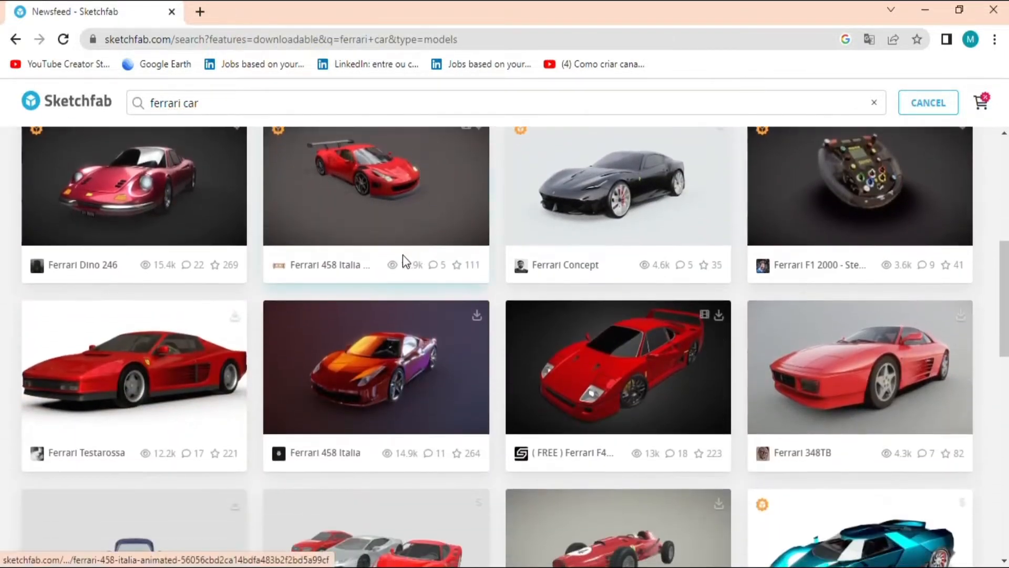
scroll(403, 255, "down", 5)
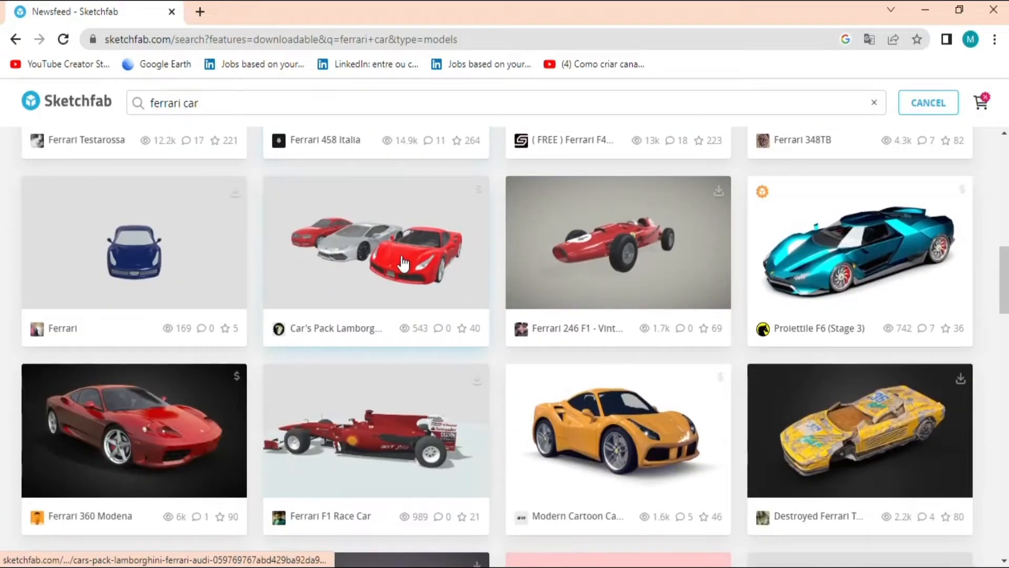
scroll(403, 261, "down", 8)
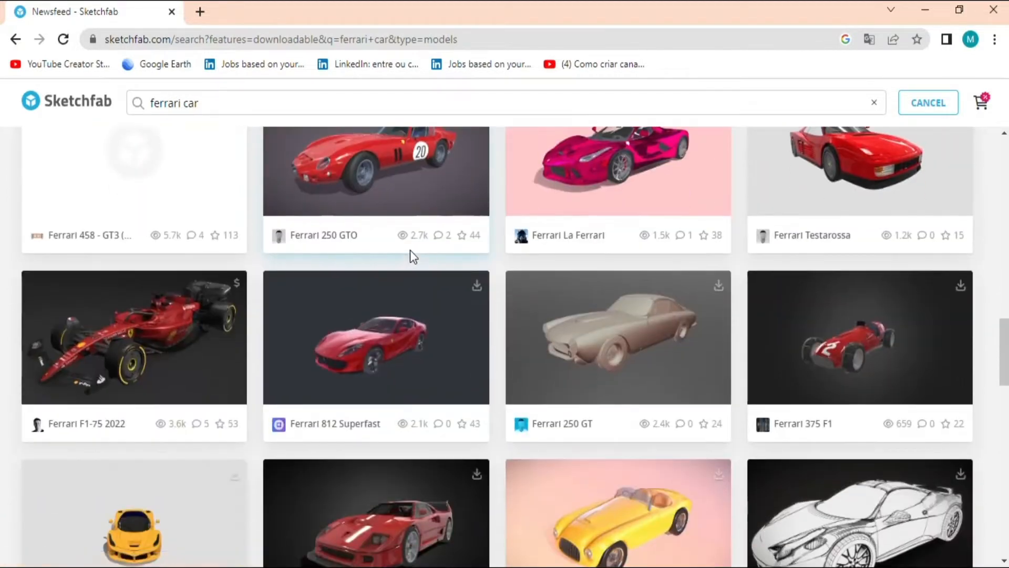
scroll(409, 252, "down", 10)
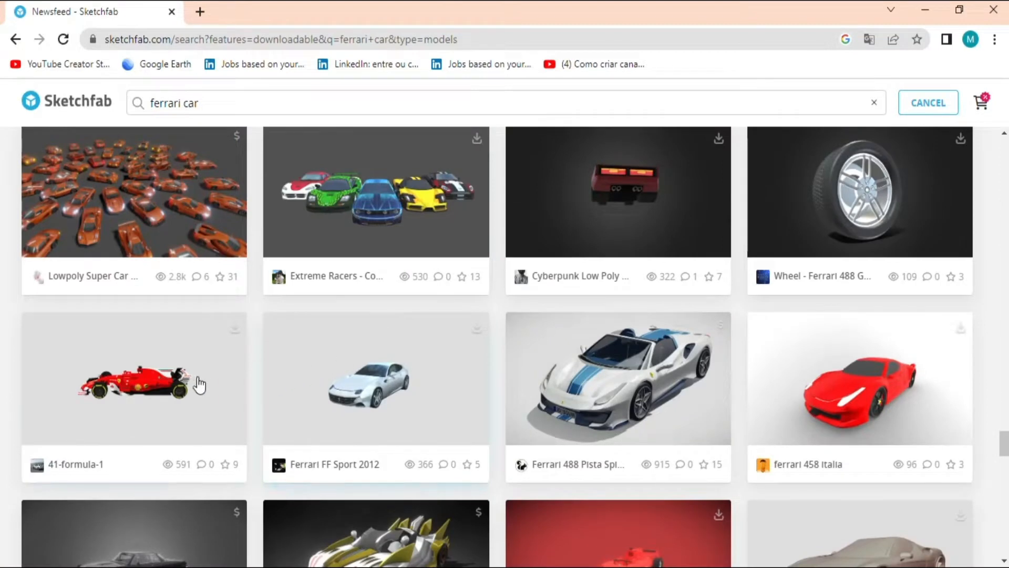
left_click(193, 380)
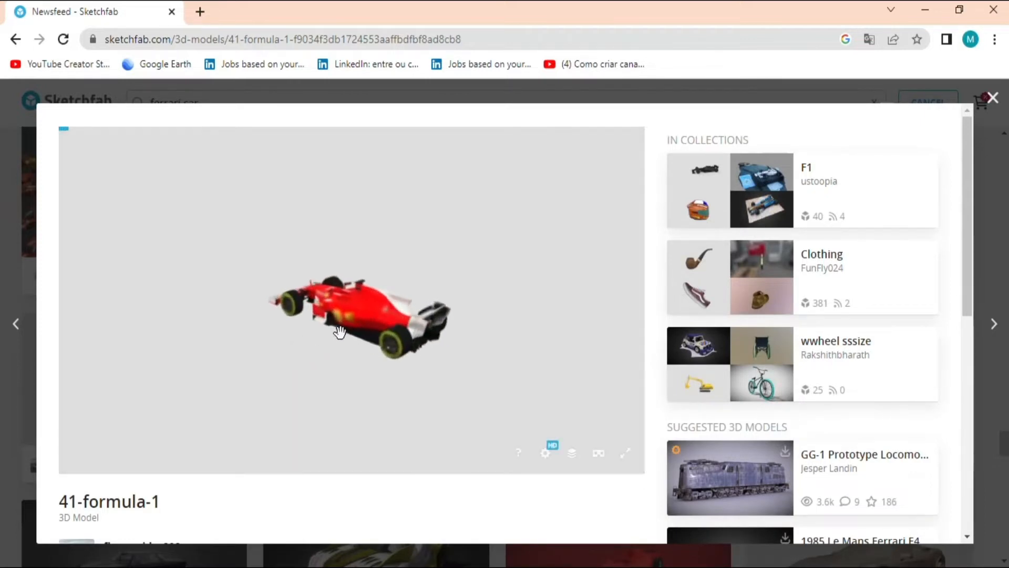
scroll(318, 327, "up", 5)
mouse_move(318, 327)
left_mouse_down()
mouse_move(456, 341)
mouse_move(532, 279)
mouse_move(536, 309)
mouse_move(450, 333)
mouse_move(449, 343)
mouse_move(214, 343)
mouse_move(387, 324)
left_mouse_up()
scroll(387, 323, "down", 5)
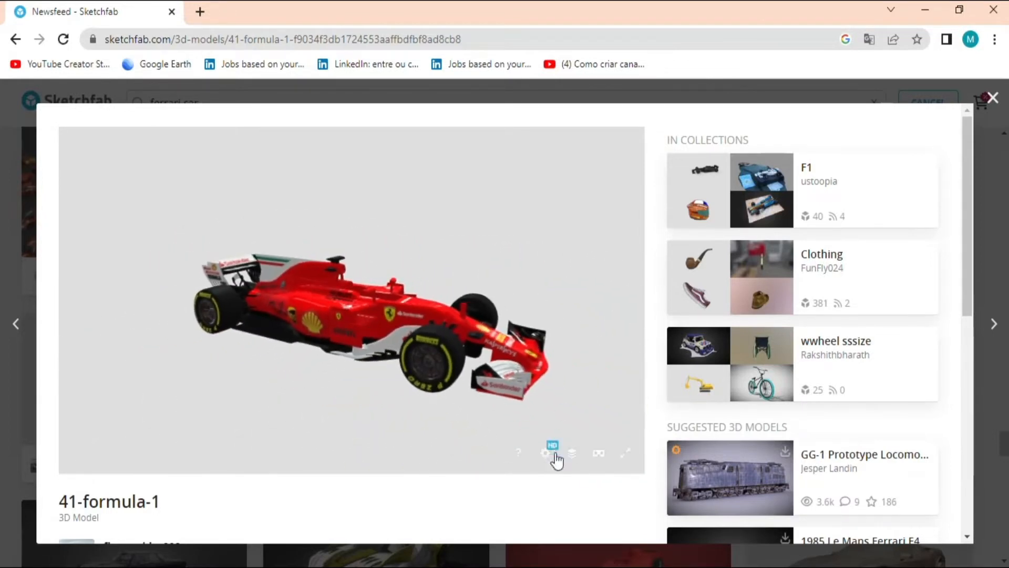
Download the 41-formula-1 model as a .glb with 1k texture size and close the 3D viewer with its error message.
scroll(564, 483, "down", 4)
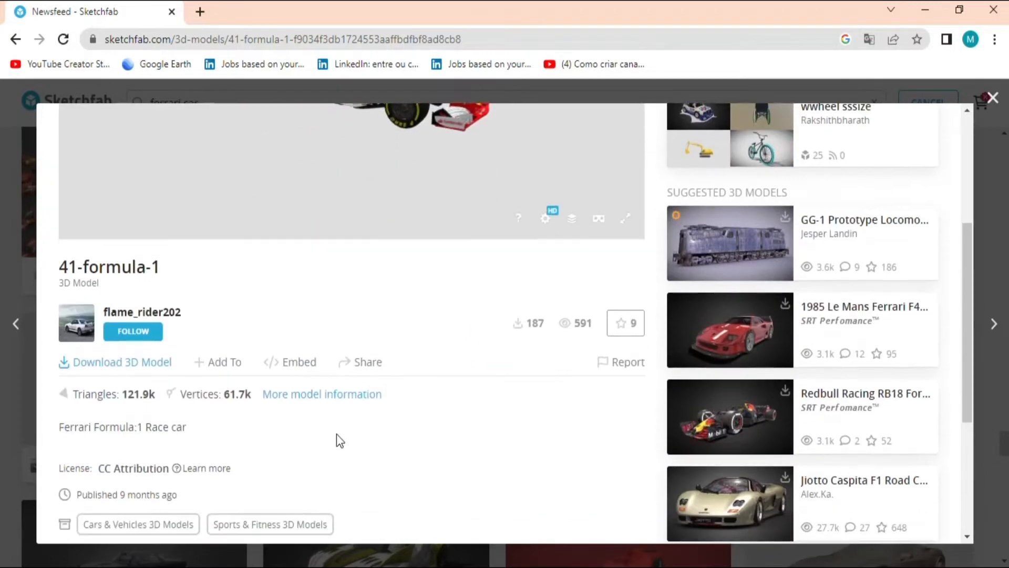
left_click(132, 363)
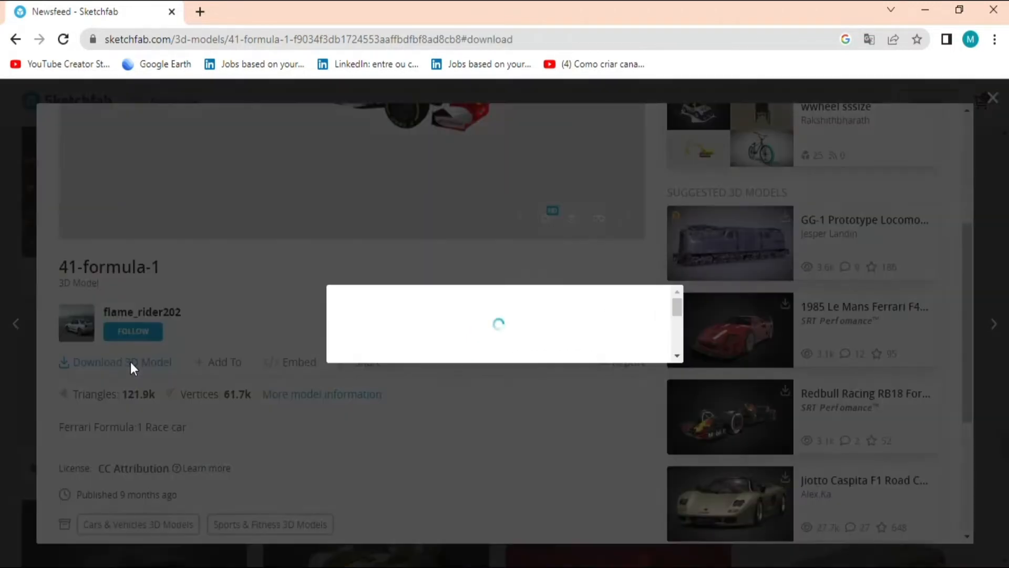
scroll(487, 386, "down", 5)
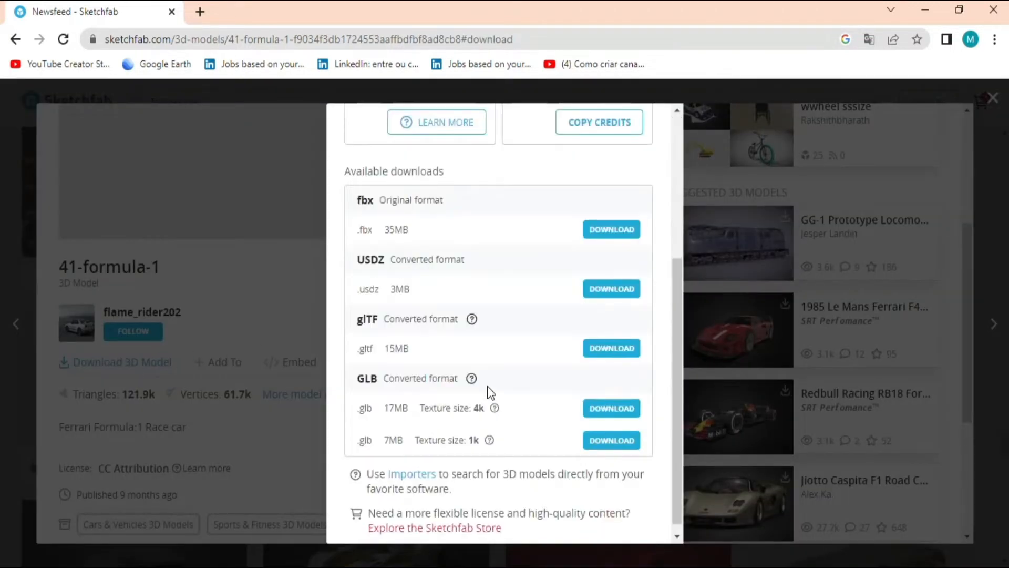
scroll(482, 362, "up", 5)
scroll(473, 371, "down", 3)
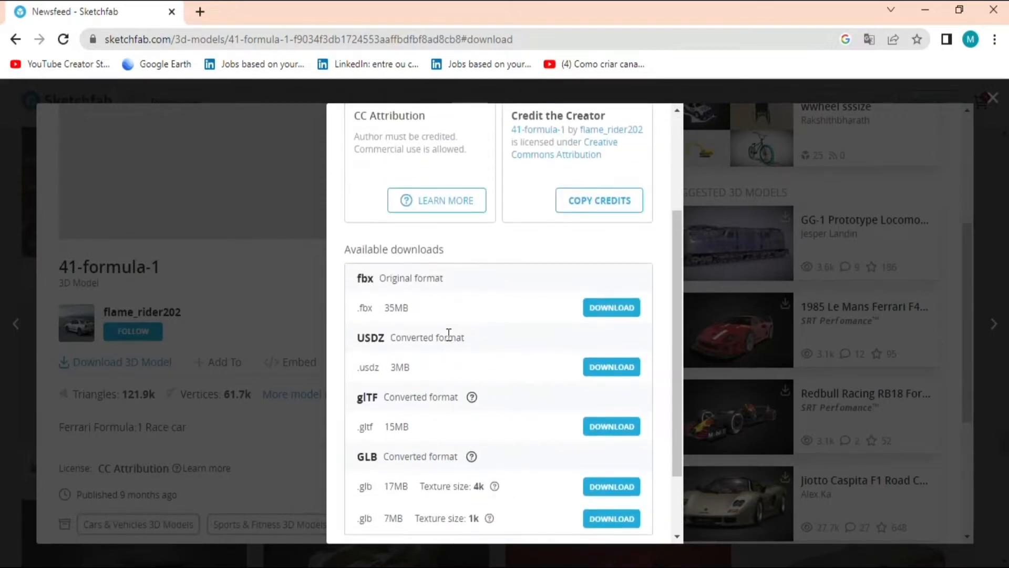
scroll(446, 331, "down", 2)
scroll(418, 294, "up", 2)
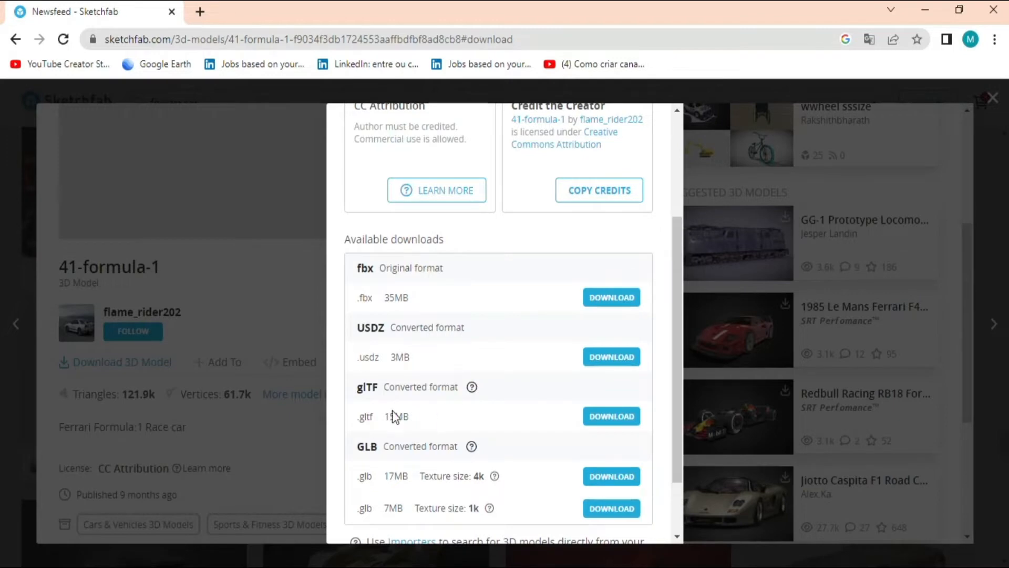
scroll(427, 428, "down", 2)
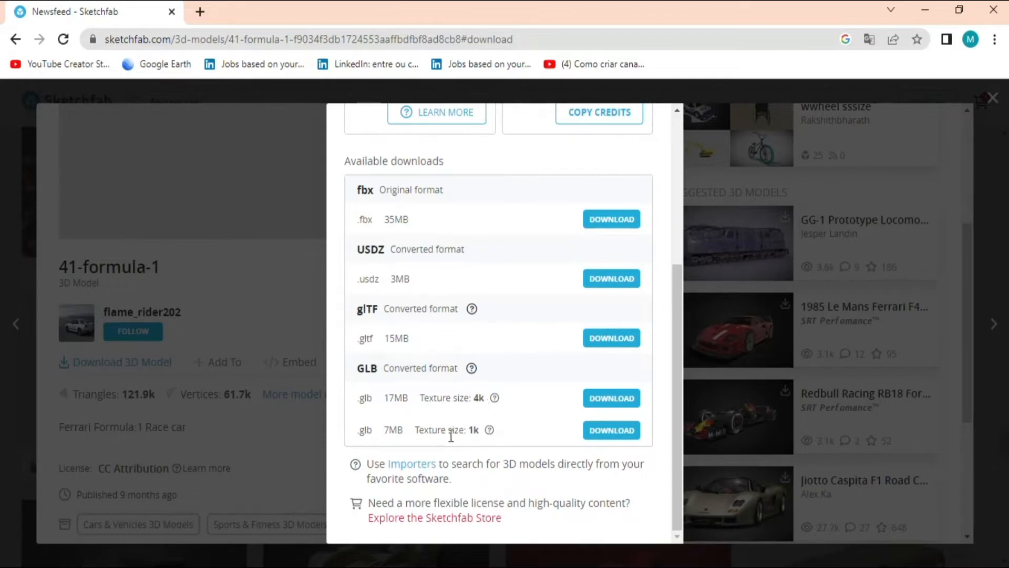
left_click(609, 431)
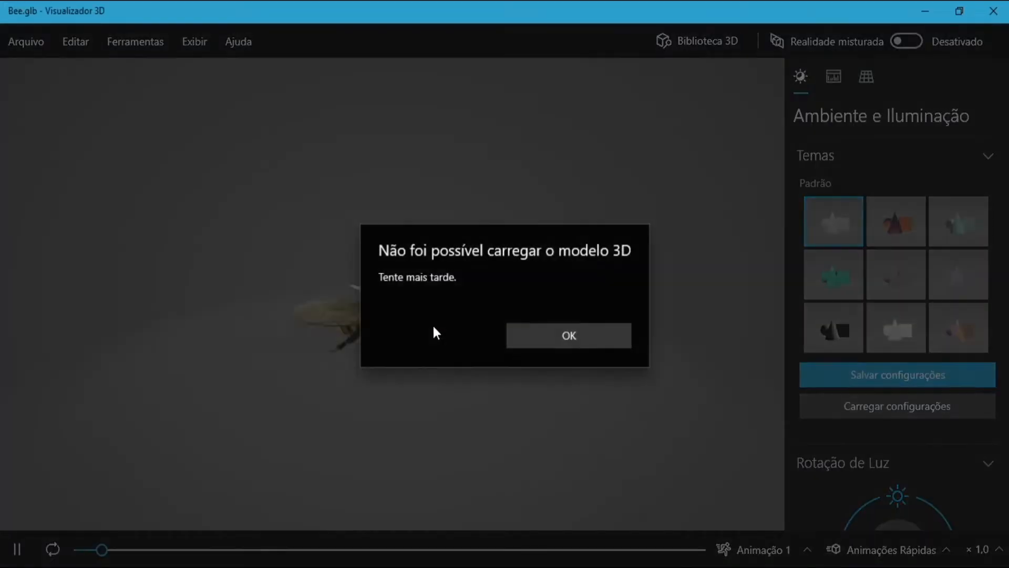
left_click(539, 335)
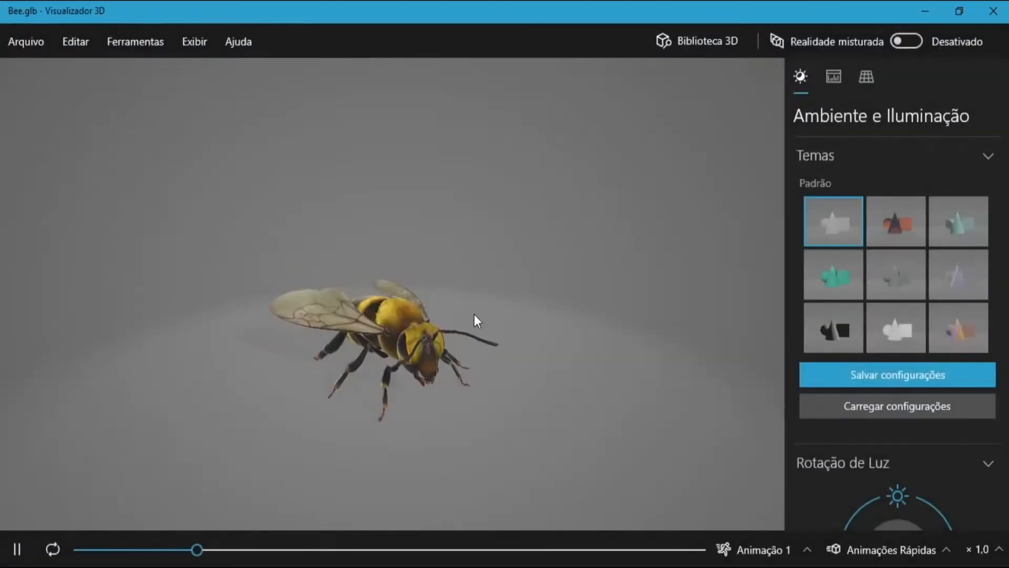
left_click(995, 13)
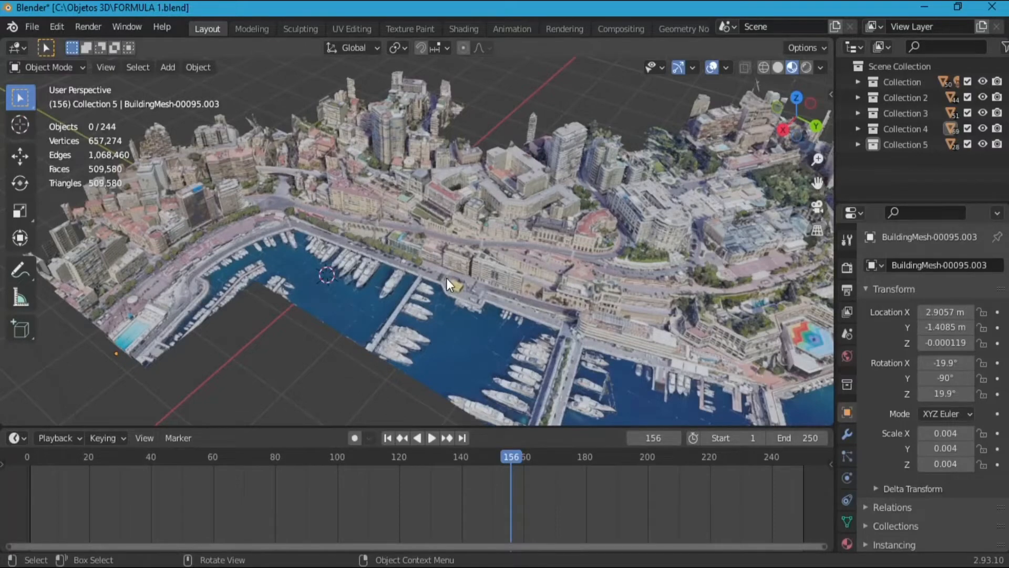
Start a glTF 2.0 (.glb/.gltf) import into the harbour city scene.
scroll(475, 262, "down", 2)
middle_click_drag(476, 262, 506, 288)
scroll(301, 185, "up", 2)
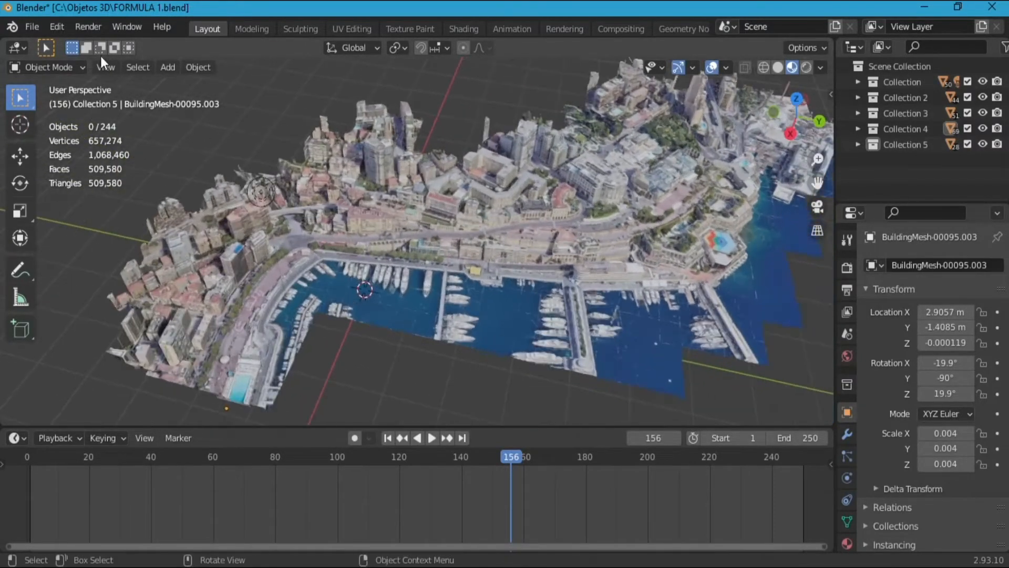
left_click(38, 27)
mouse_move(103, 238)
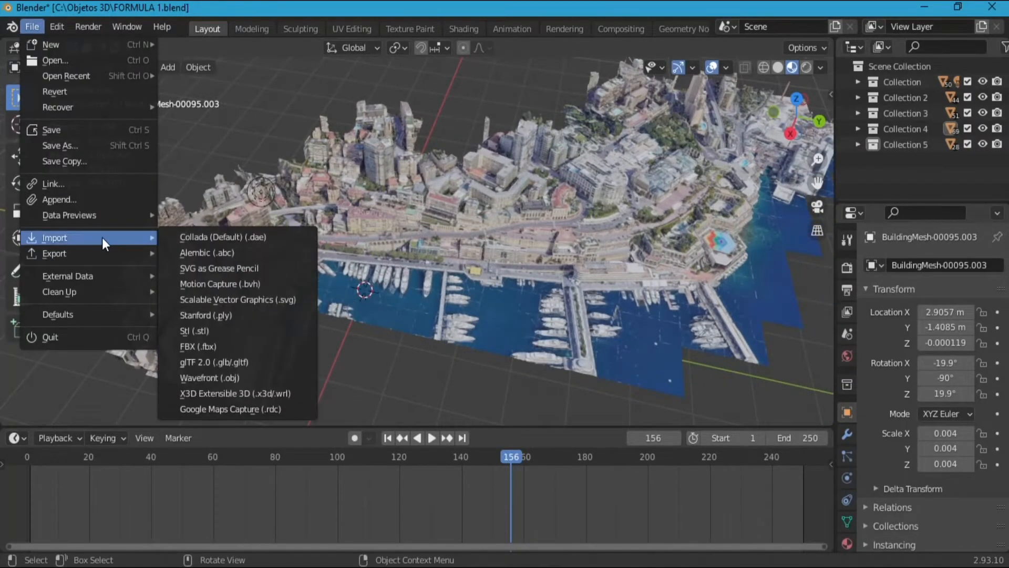
left_click(287, 362)
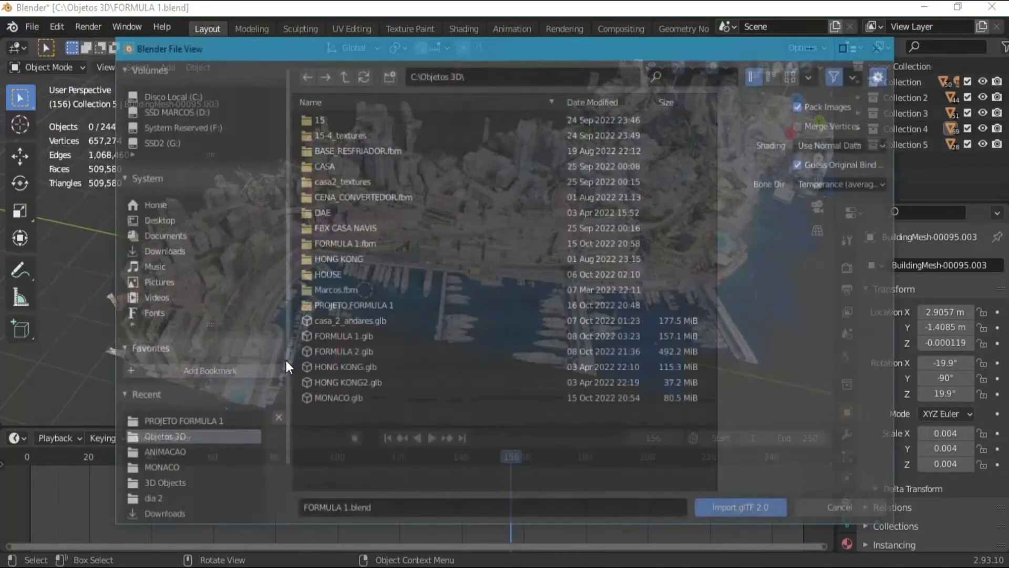
Switch to Chrome, show the downloaded 41-formula-1.glb in its folder and copy that folder's path.
key("alt+Tab")
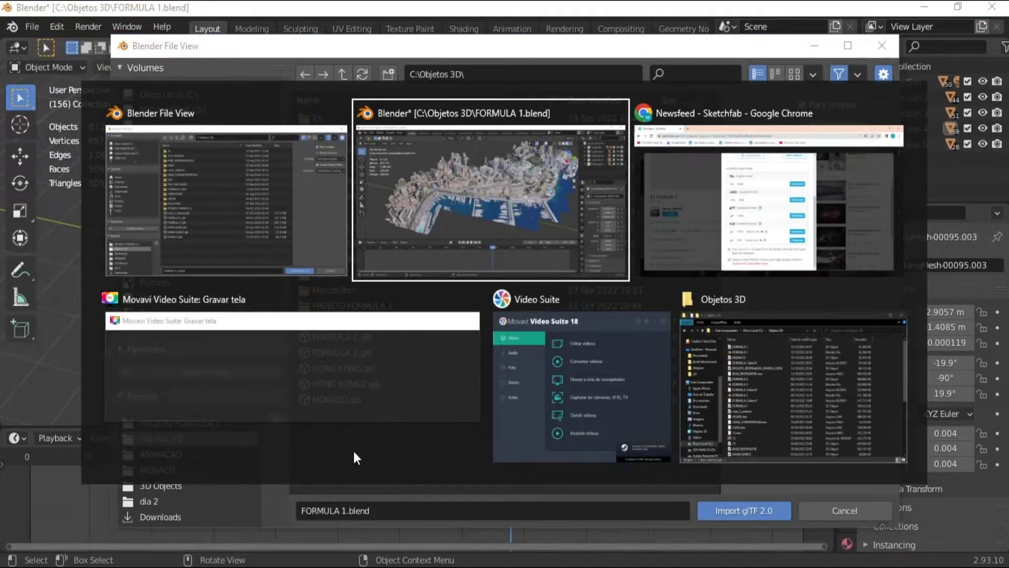
key("alt+Tab")
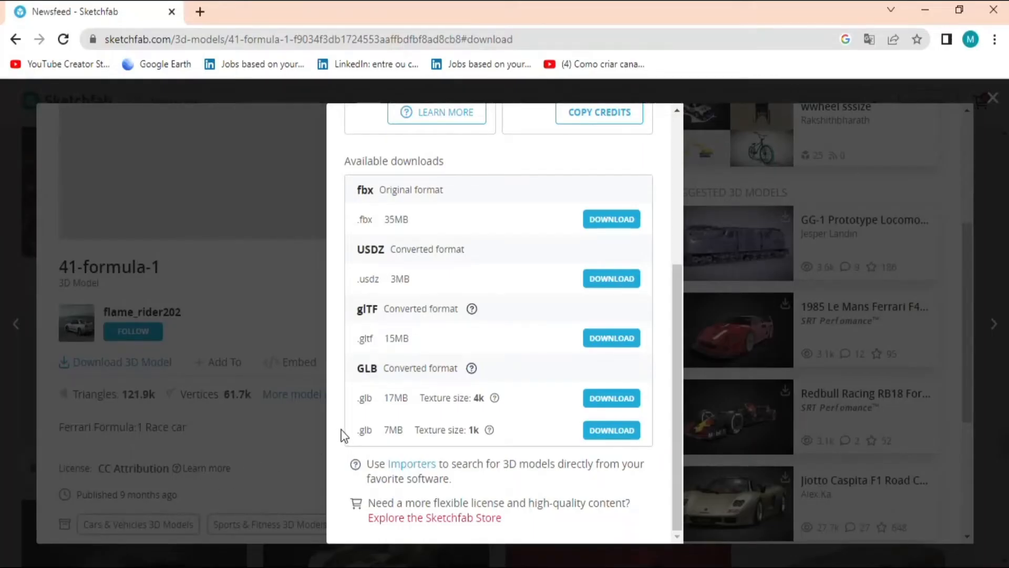
key("ctrl+j")
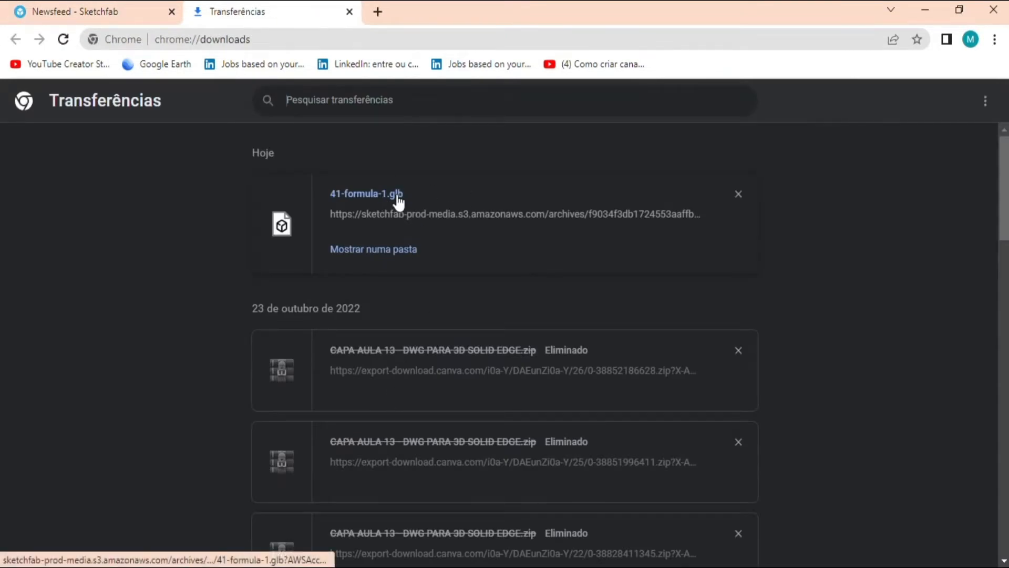
left_click(372, 255)
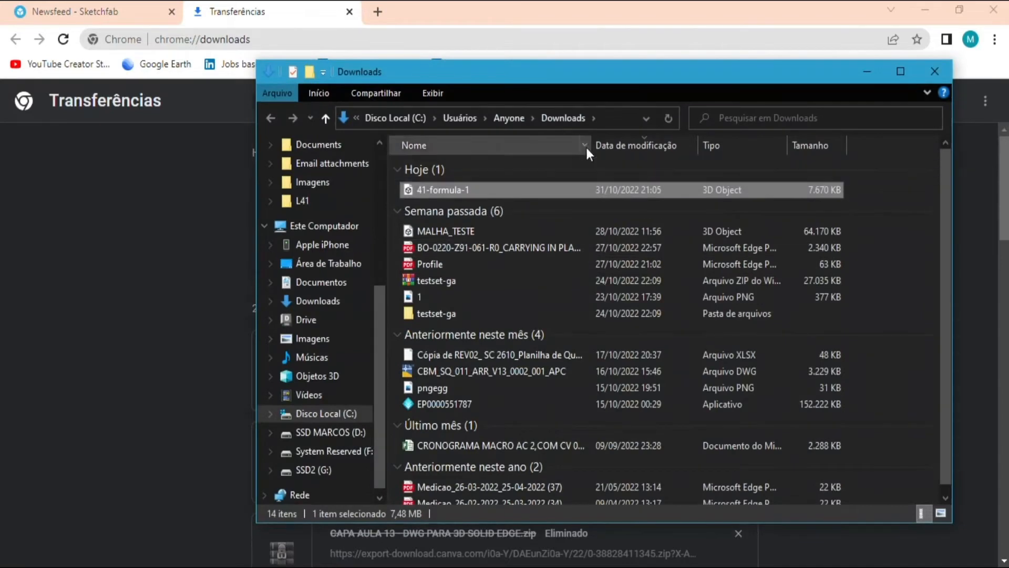
left_click(609, 124)
key("ctrl+c")
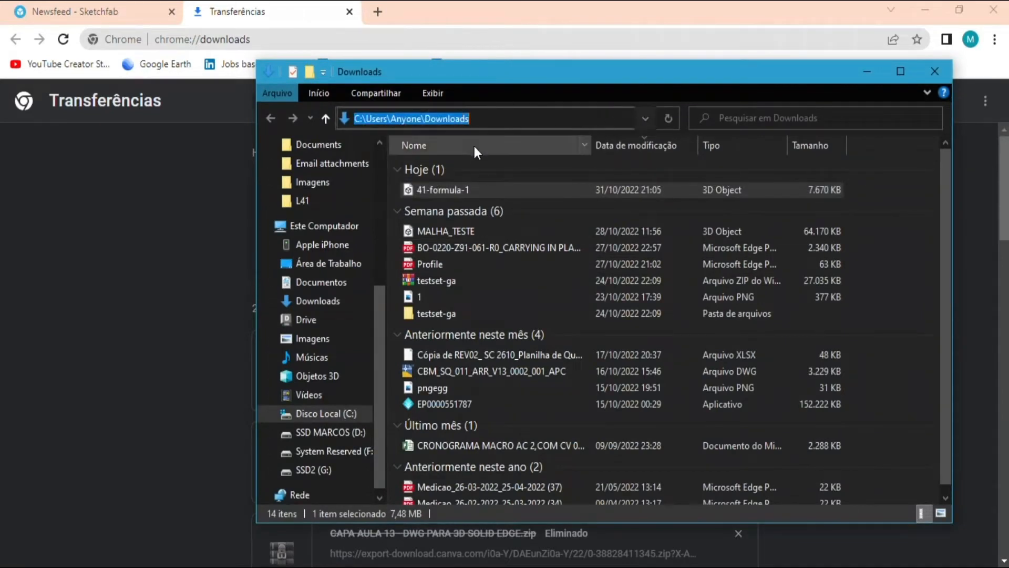
Return to Blender's file browser, go to the copied Downloads path and import 41-formula-1.glb.
key("alt+Tab")
key("alt+Tab")
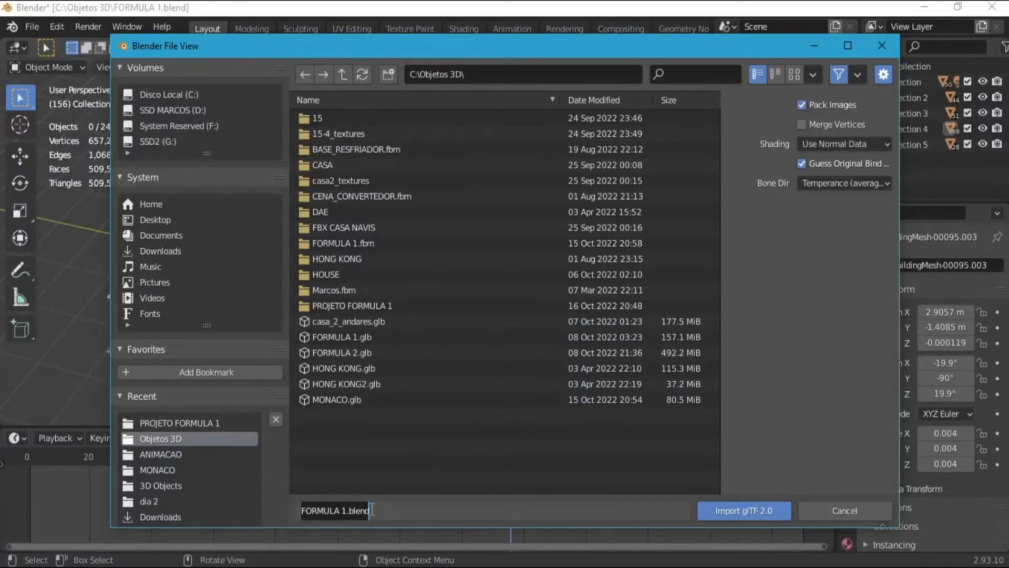
key("ctrl+v")
key("Return")
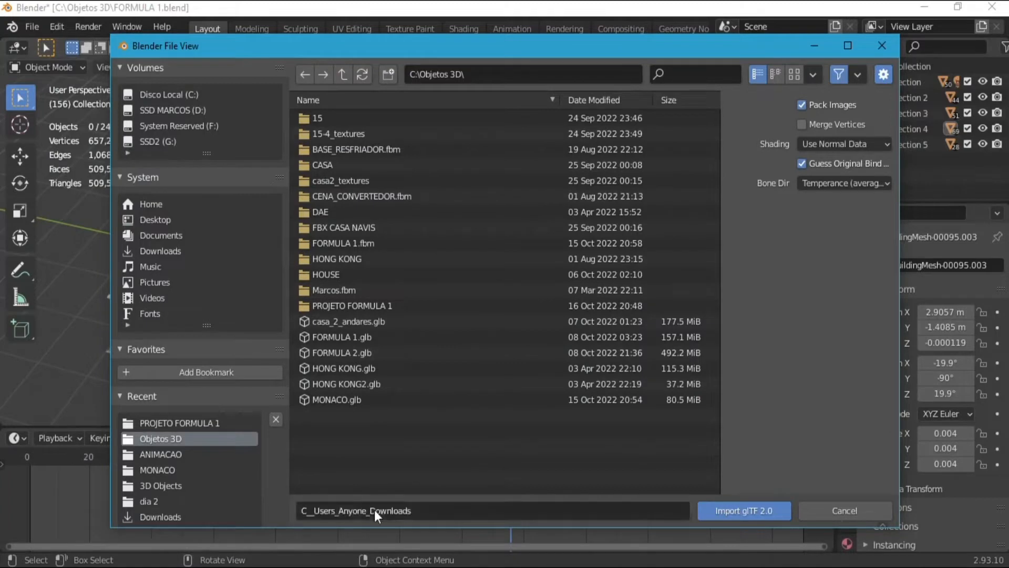
left_click(473, 80)
key("ctrl+v")
key("Return")
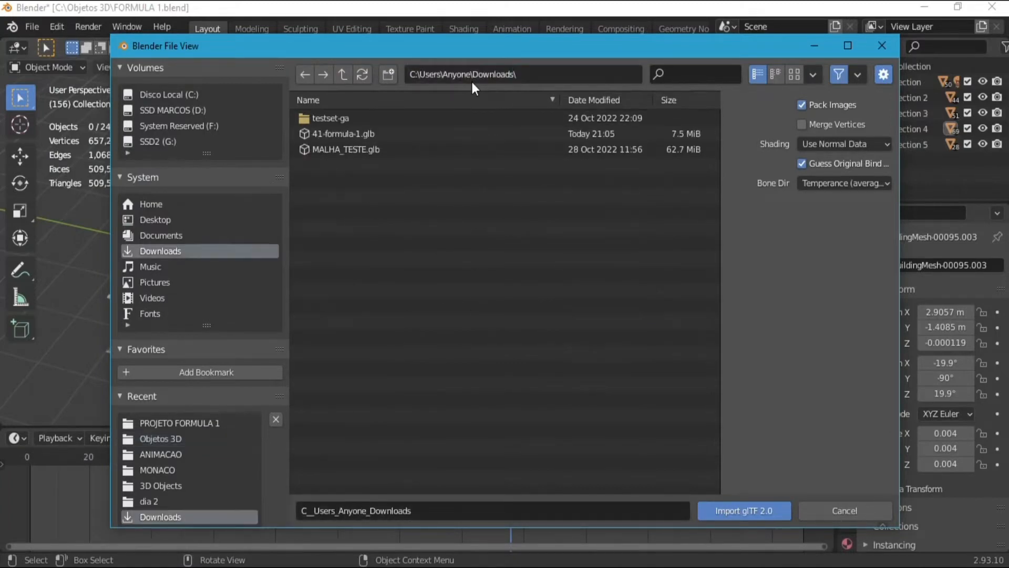
left_click(429, 132)
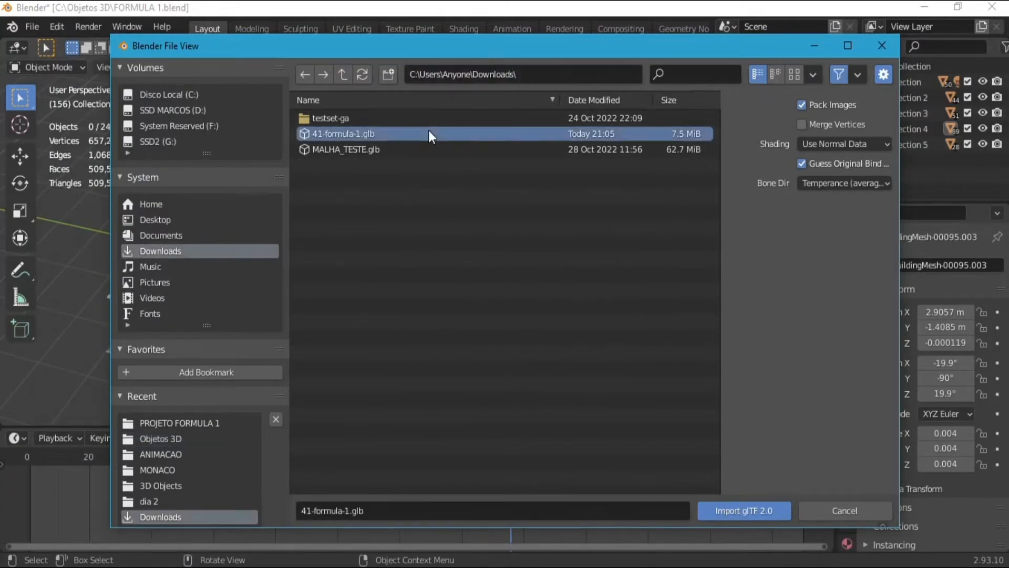
left_click(735, 508)
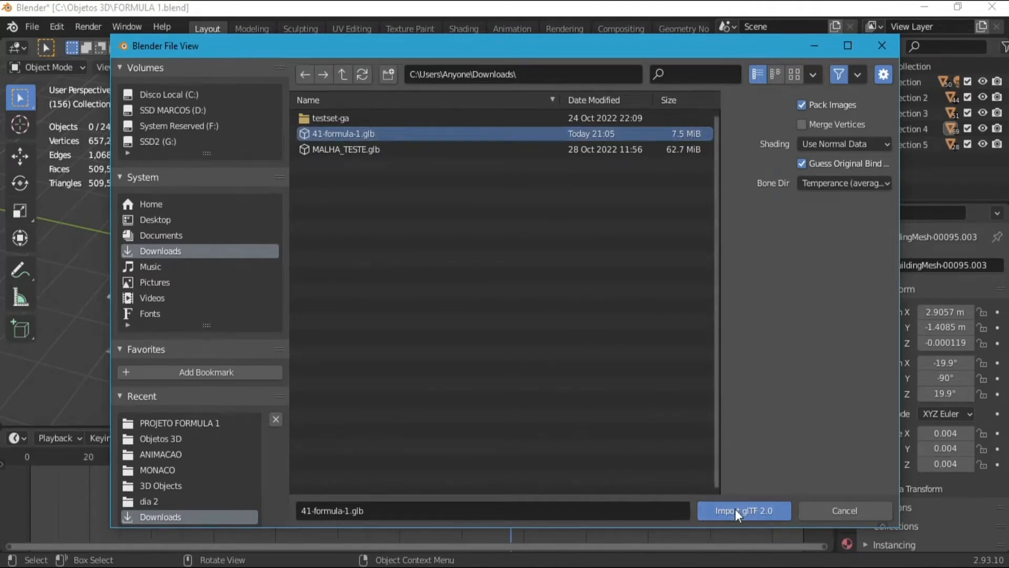
Try to move the imported red race car to a spot above the city.
mouse_move(583, 261)
middle_mouse_down()
mouse_move(397, 283)
mouse_move(396, 267)
mouse_move(430, 273)
mouse_move(405, 263)
mouse_move(436, 279)
mouse_move(432, 288)
middle_mouse_up()
key("g")
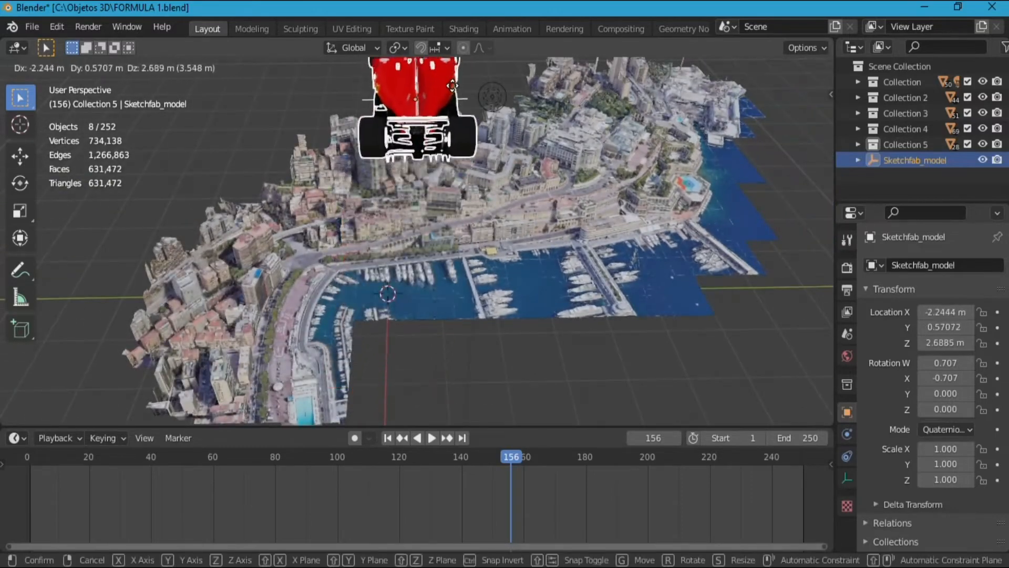
left_click(469, 109)
middle_click_drag(469, 109, 368, 143)
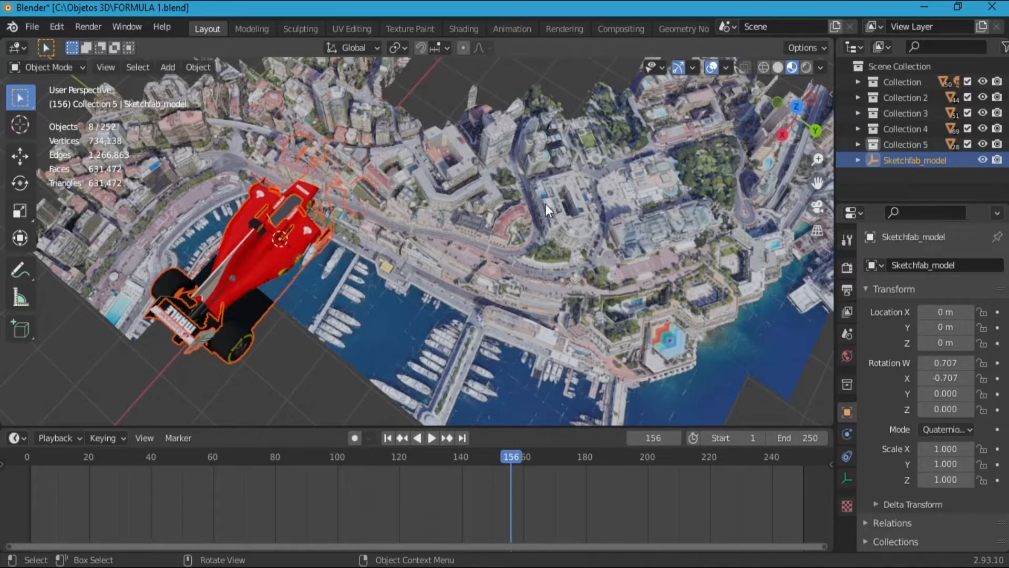
middle_click_drag(243, 195, 340, 257)
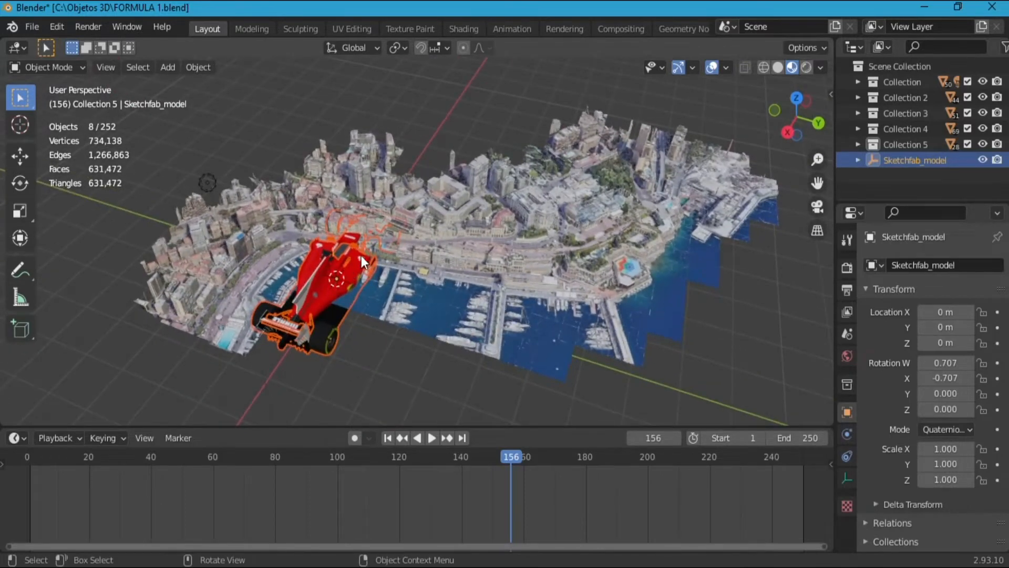
middle_click_drag(364, 254, 363, 223)
Switch to Chrome and search Google Images in a new tab for "drone monaco picture f1 race".
key("alt+Tab")
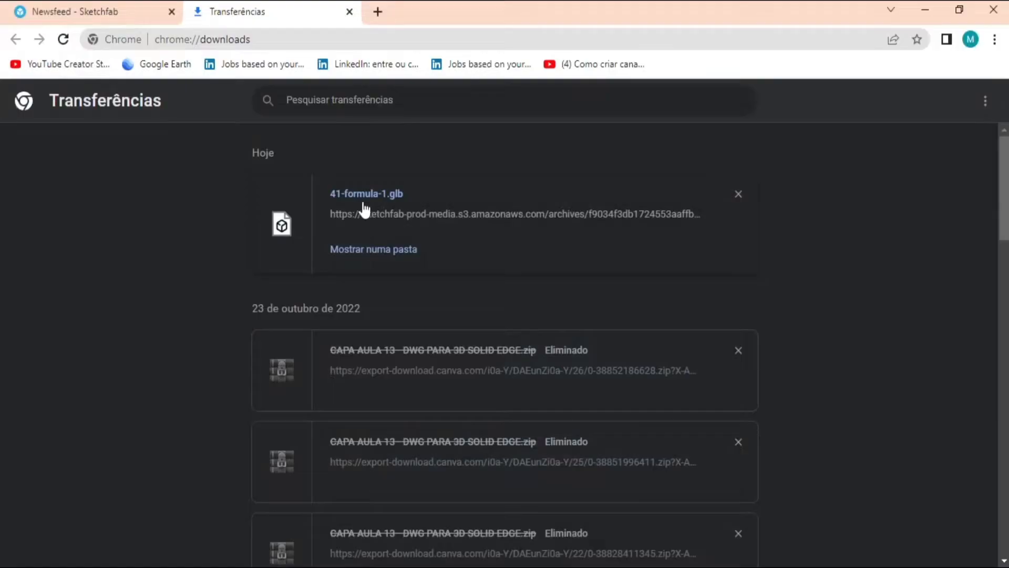
left_click(377, 12)
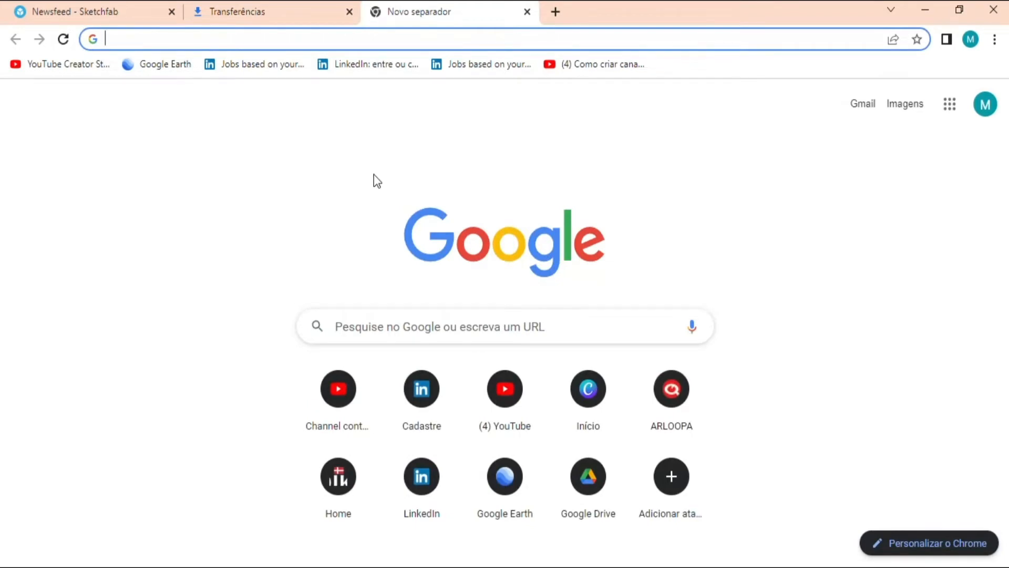
type("drone mo")
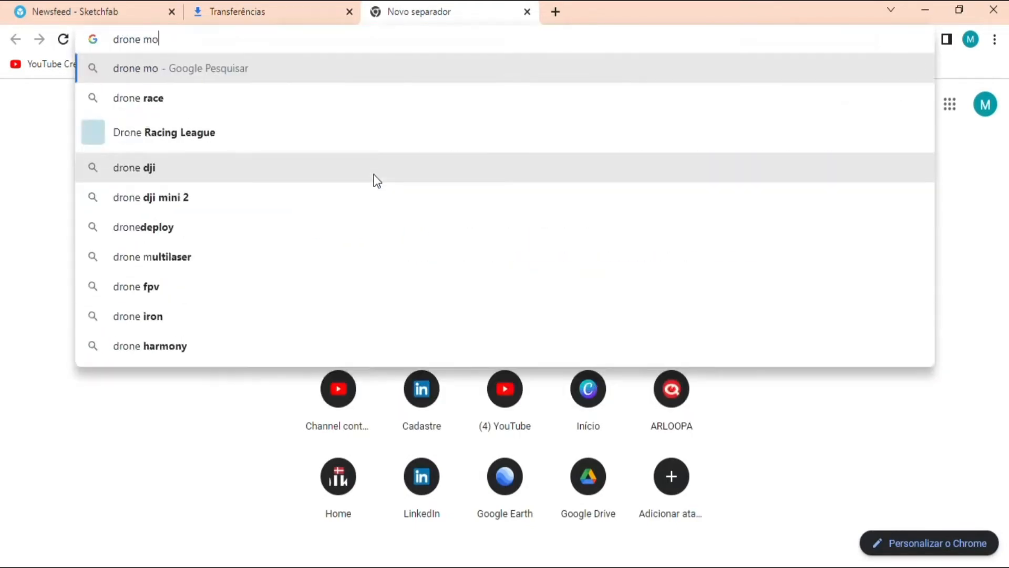
type("naco ip")
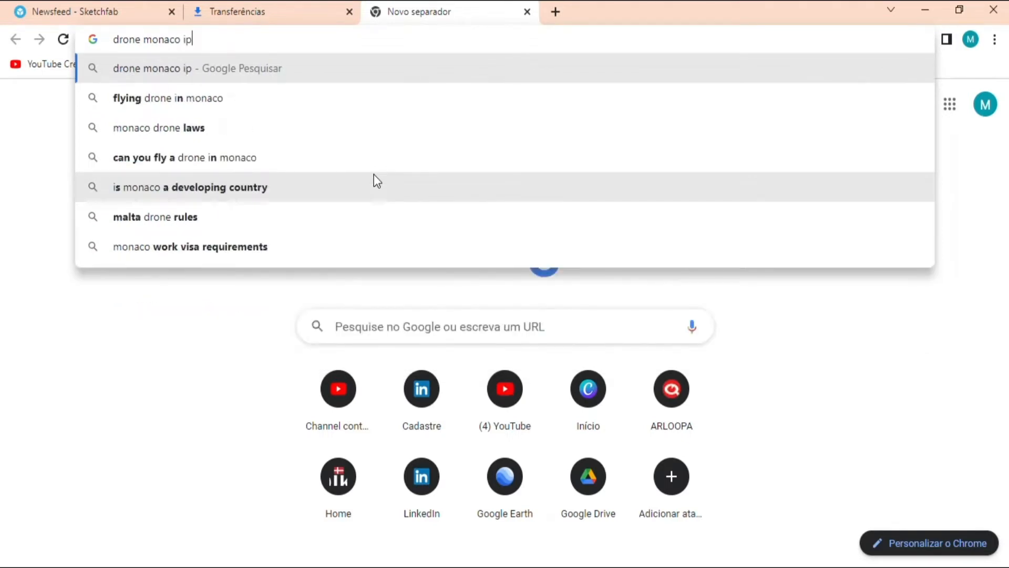
key("BackSpace")
key("BackSpace")
type("pictur")
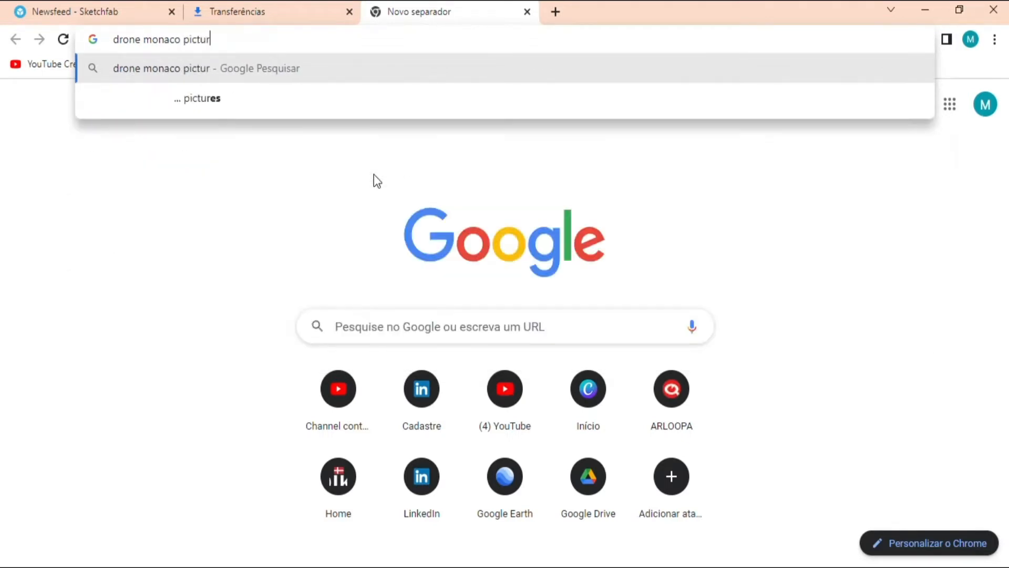
type("e f1 race")
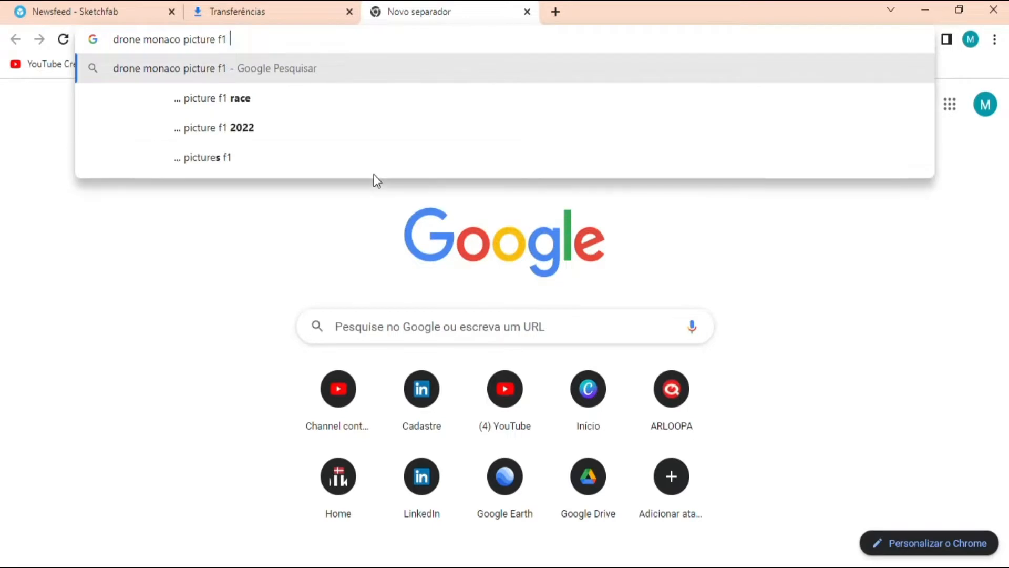
key("Return")
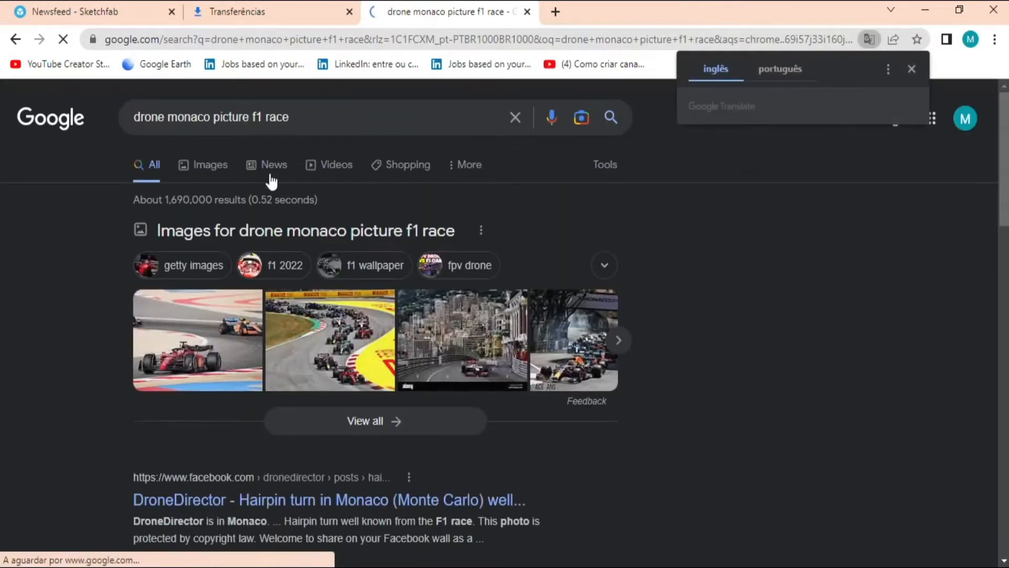
left_click(214, 166)
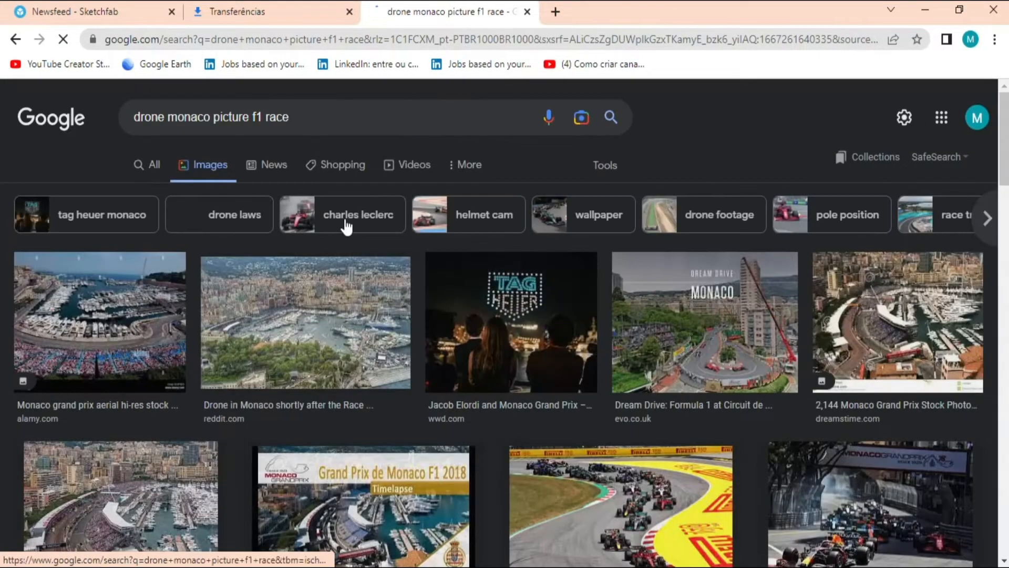
Browse the image results, open the aerial photo of F1 cars in the Monaco hairpin and compare it with the Blender scene.
scroll(411, 245, "down", 4)
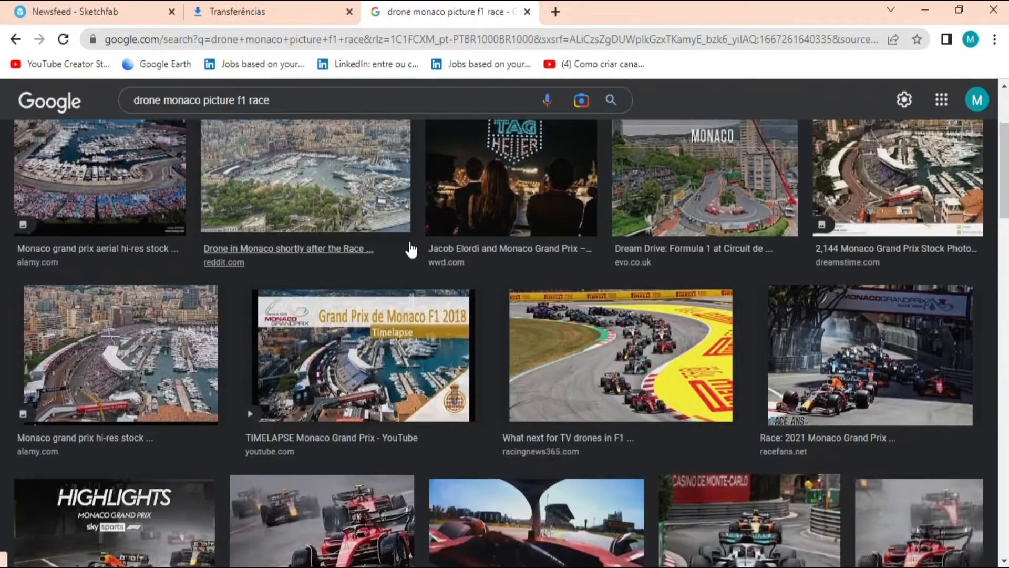
scroll(411, 247, "down", 10)
scroll(411, 247, "down", 8)
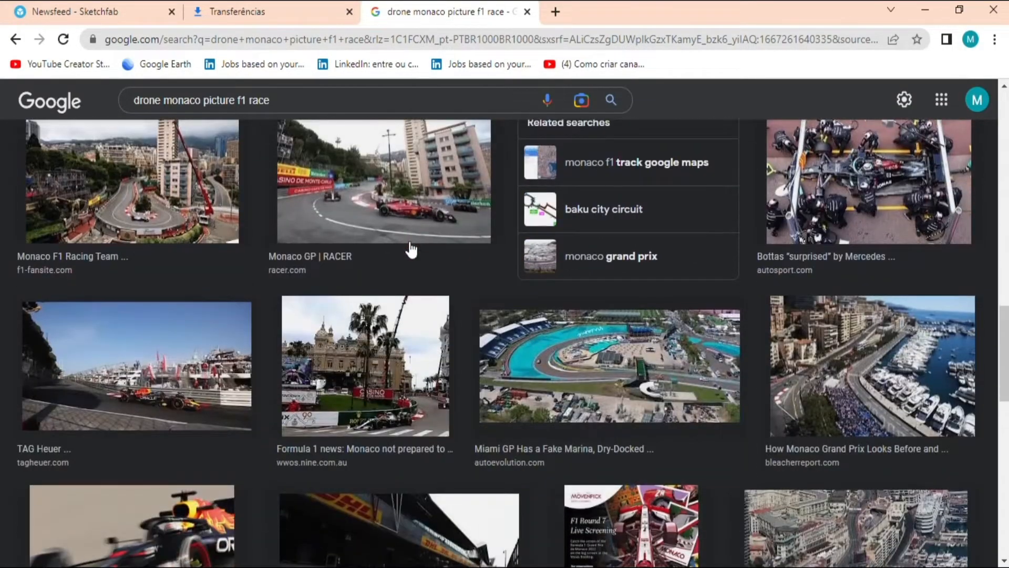
scroll(412, 250, "down", 5)
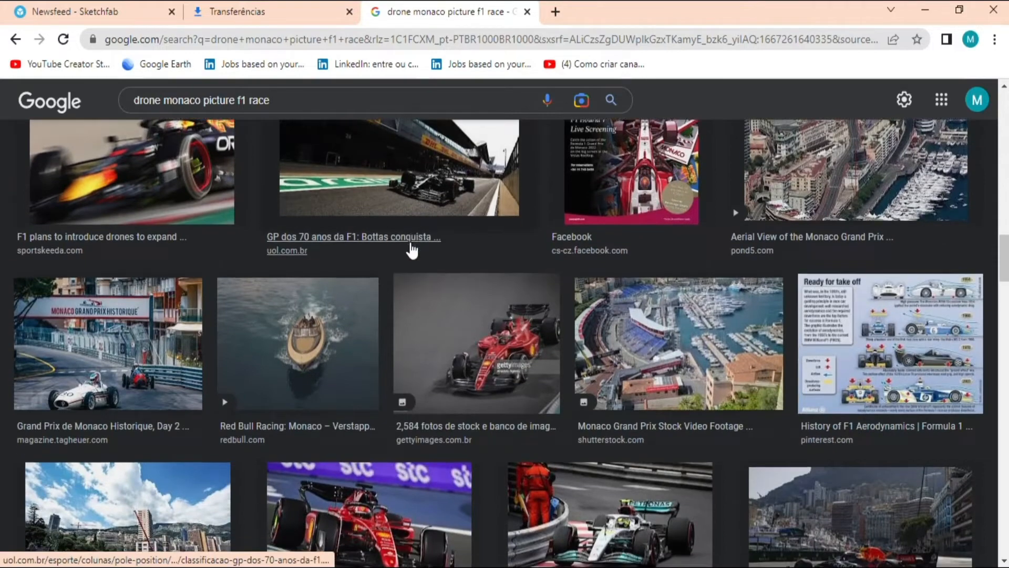
scroll(412, 250, "down", 4)
left_click(680, 307)
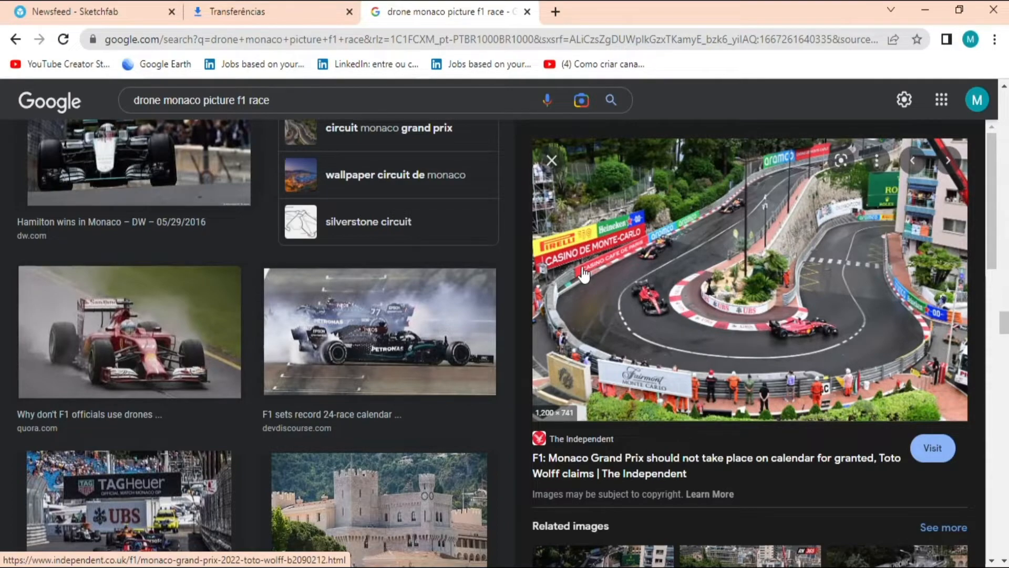
key("alt+Tab")
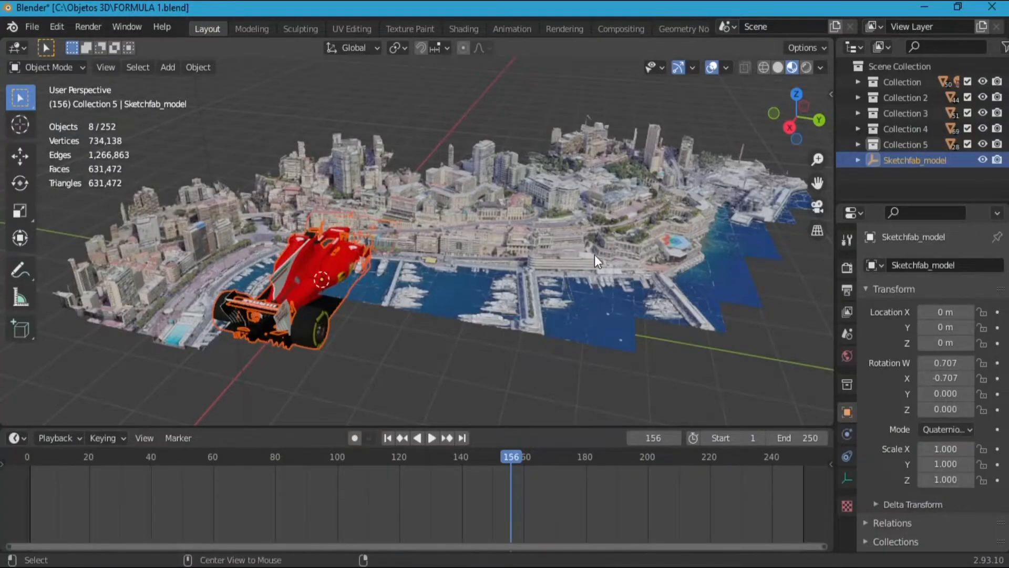
key("alt+Tab")
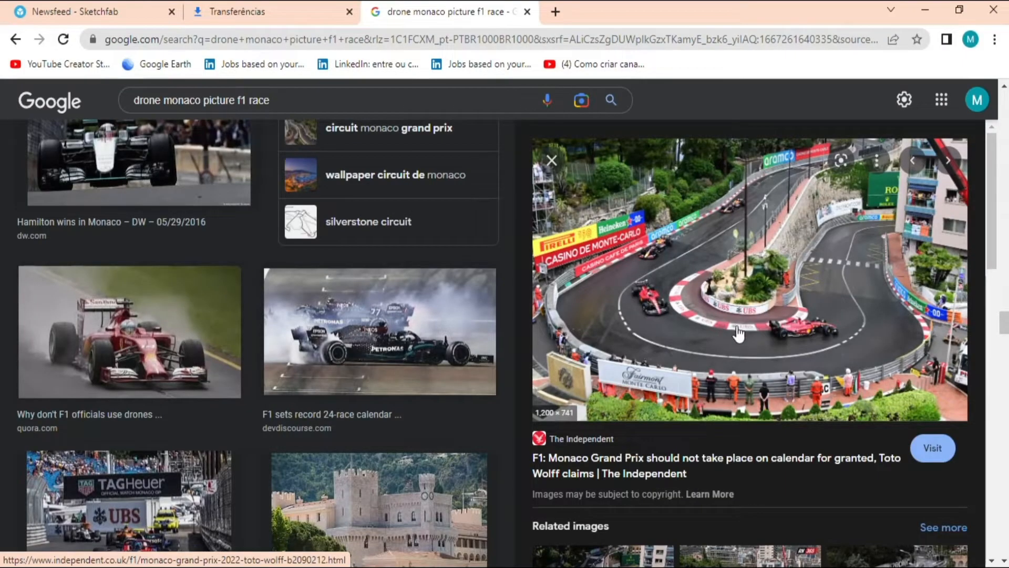
Switch to Blender, find the hairpin bend and raise its city tile by 0.0147 m along Z.
key("alt+Tab")
middle_click_drag(692, 230, 519, 264)
scroll(520, 264, "up", 7)
middle_click_drag(602, 284, 380, 249)
scroll(423, 235, "up", 4)
left_click(370, 275)
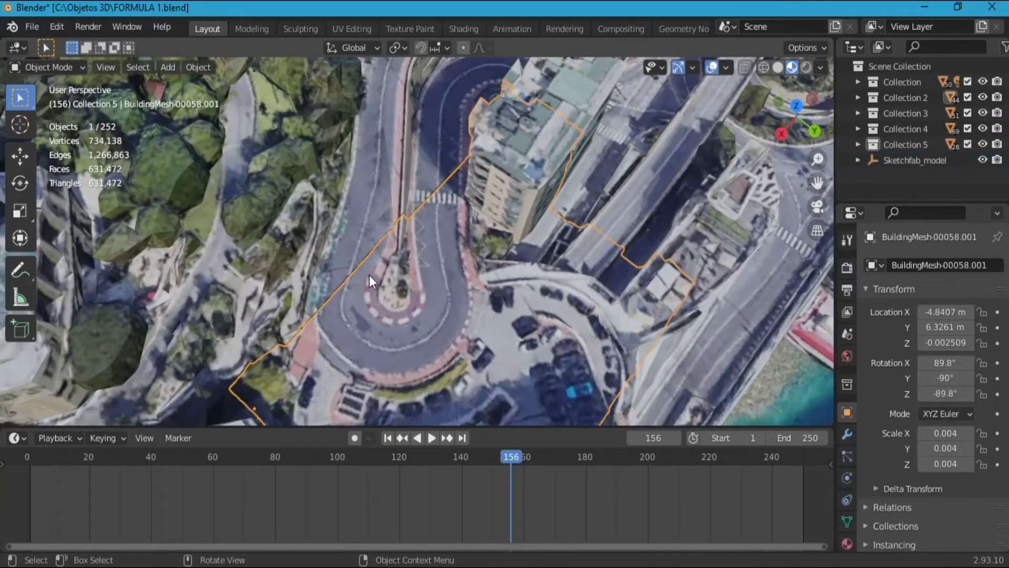
key("g")
key("z")
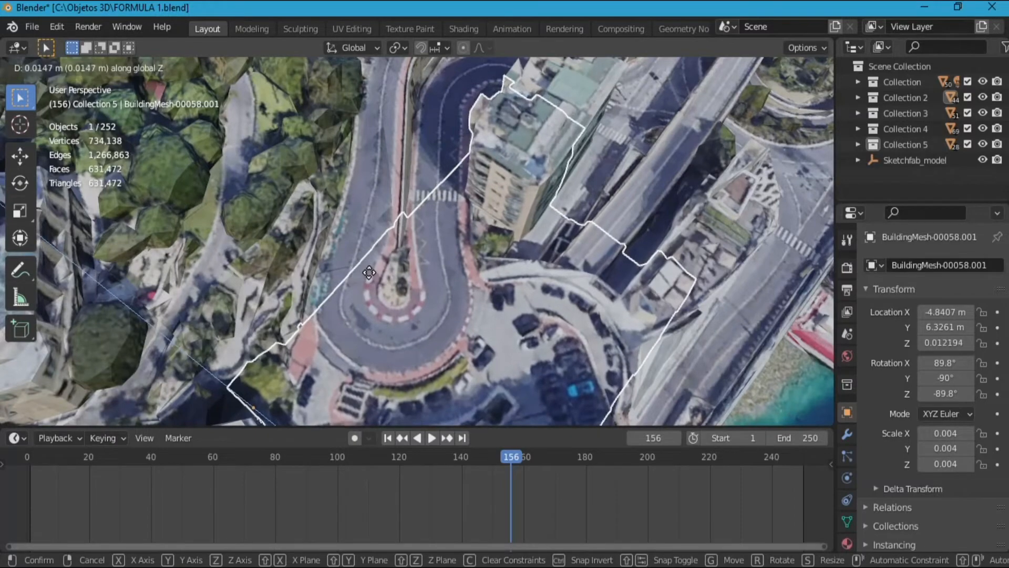
left_click(373, 282)
Check which tiles meet at the hairpin by selecting each one, and clear the selection.
left_click(351, 240)
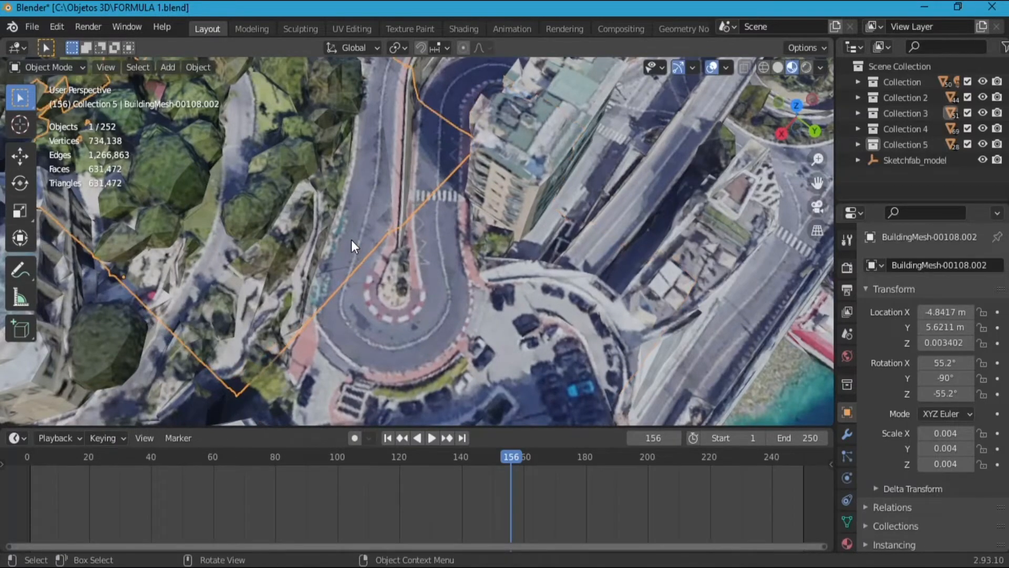
left_click(581, 272)
scroll(452, 246, "down", 10)
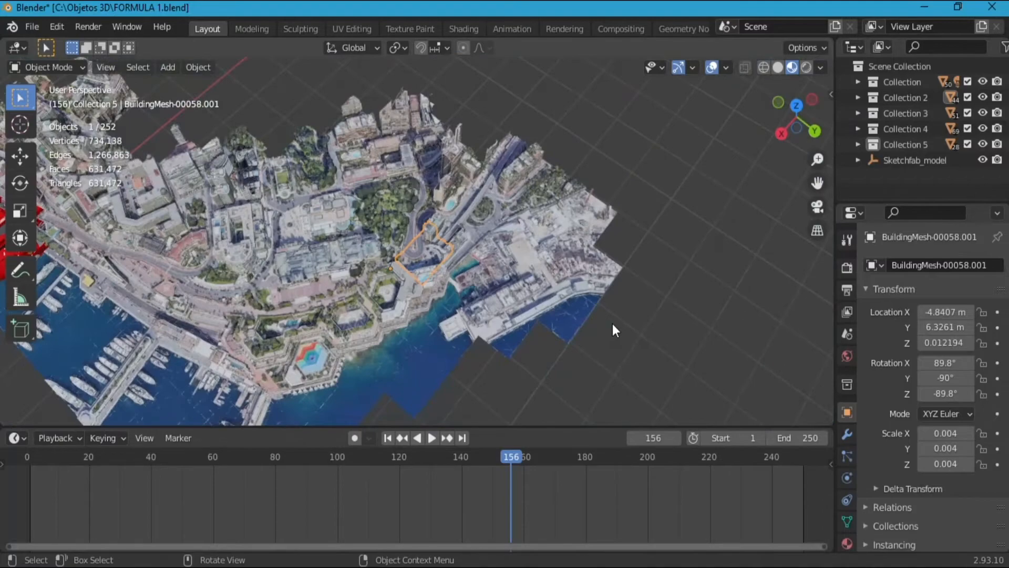
left_click(613, 324)
scroll(428, 264, "up", 8)
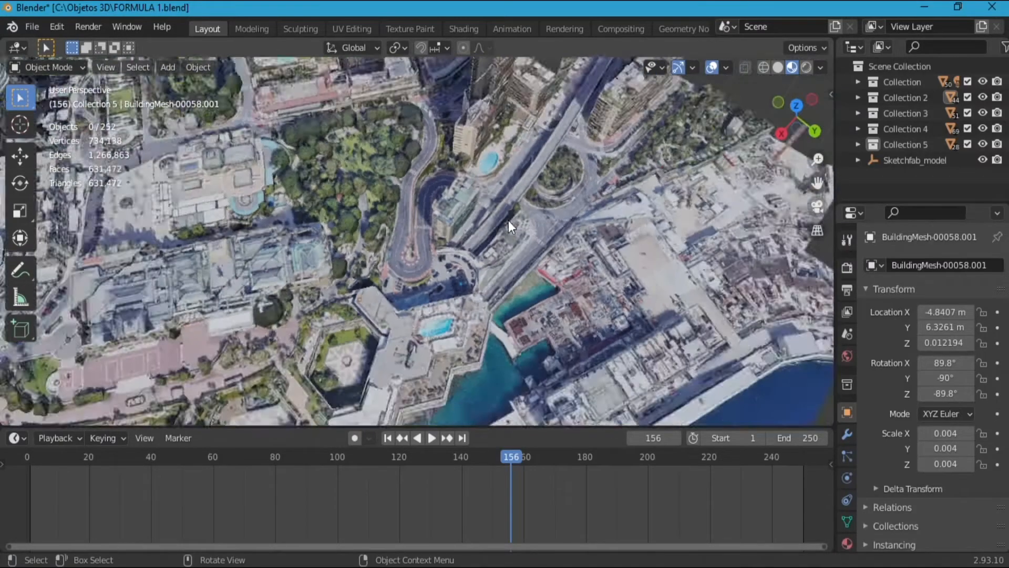
Select the Sketchfab_model car with its hierarchy and move it over the hairpin, to about X -5.49 m, Y 6.41 m, Z 0.44 m.
scroll(508, 219, "down", 6)
middle_click_drag(392, 245, 413, 190)
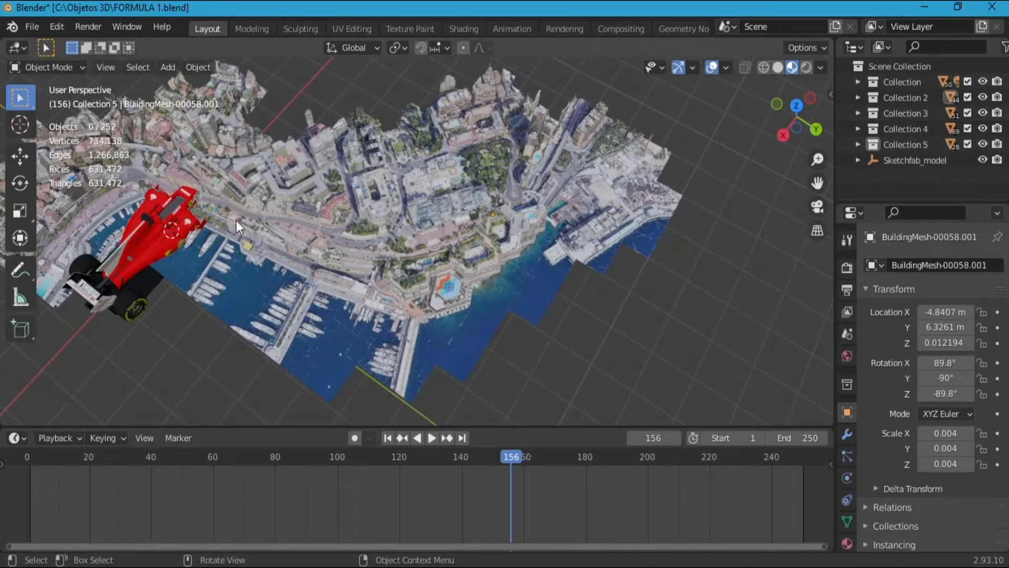
left_click(899, 165)
right_click(899, 164)
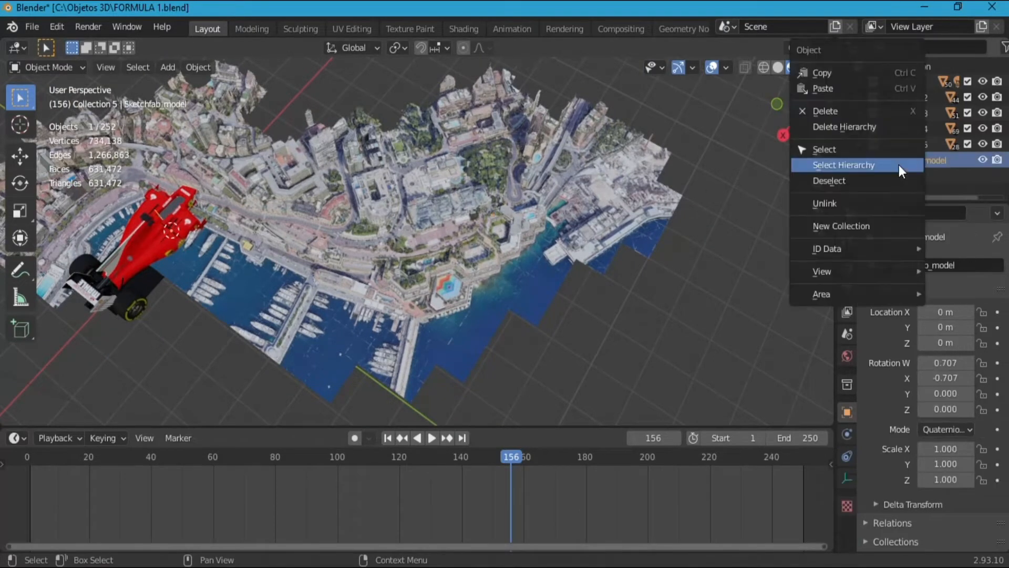
left_click(873, 167)
key("g")
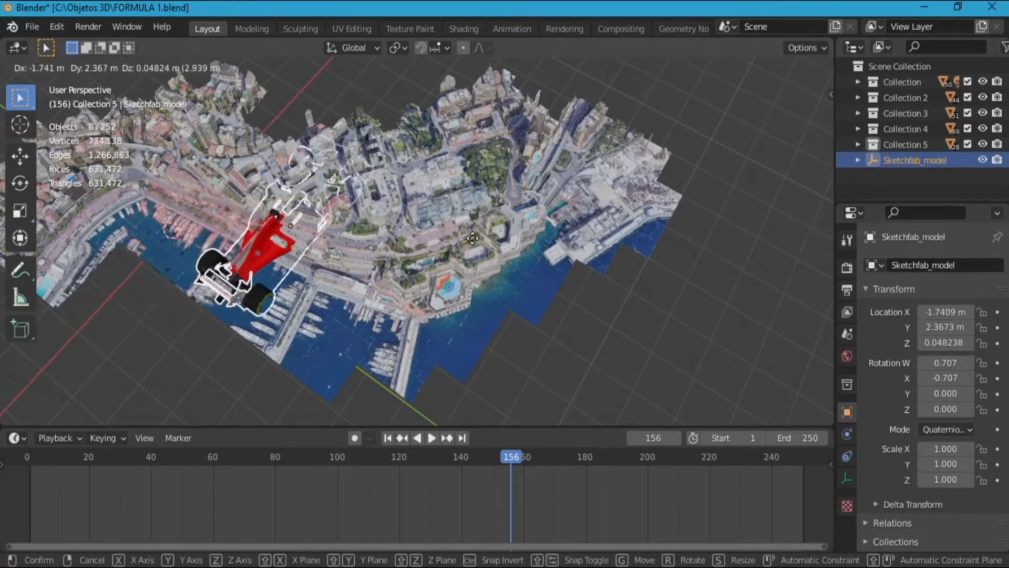
left_click(656, 198)
Scale the whole car uniformly by 0.1.
scroll(539, 200, "up", 4)
middle_click_drag(560, 193, 541, 160)
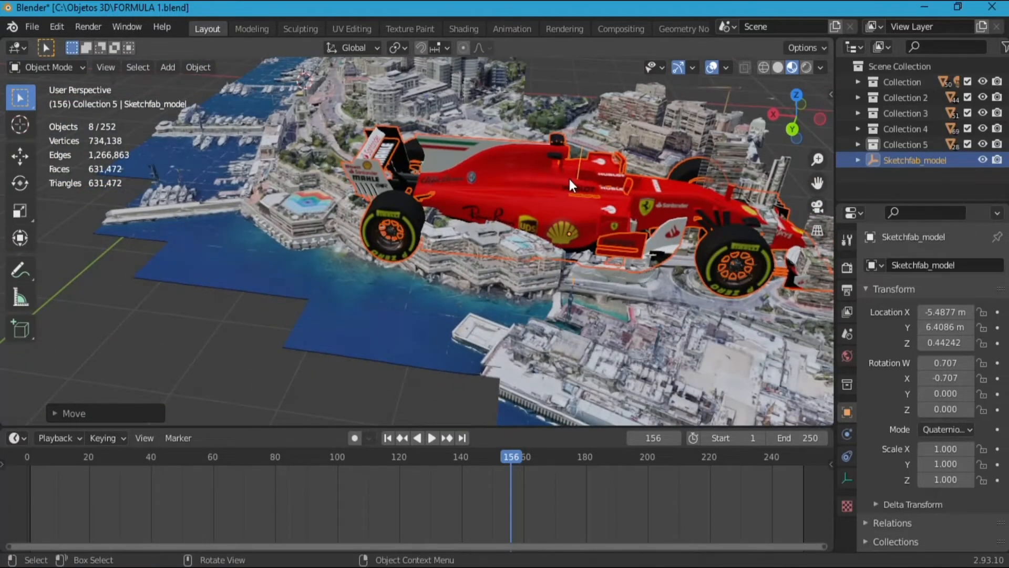
key("s")
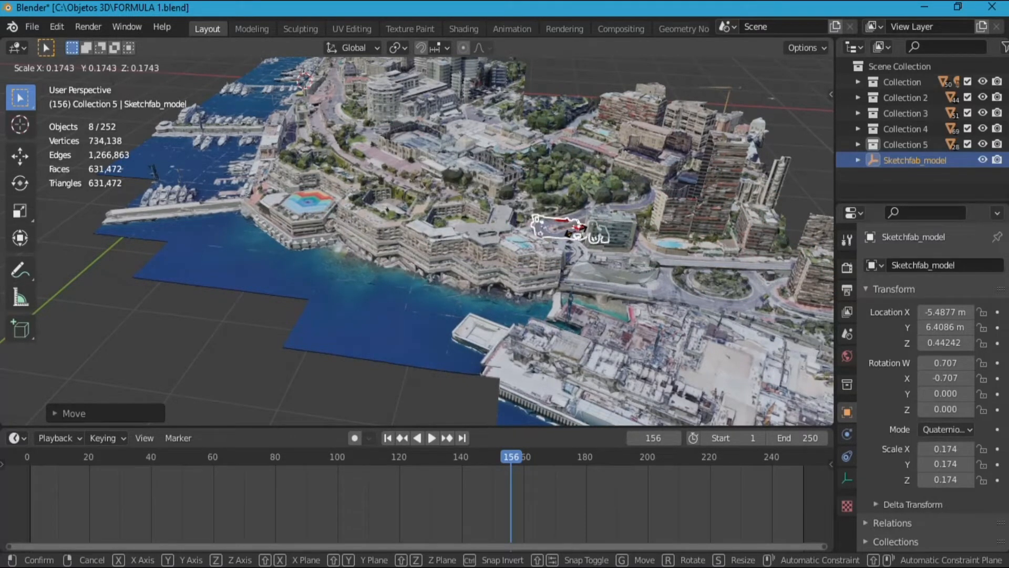
type("0.1")
key("Return")
Raise the car along Z by about 0.164 m so it sits above the hairpin road.
scroll(577, 230, "up", 6)
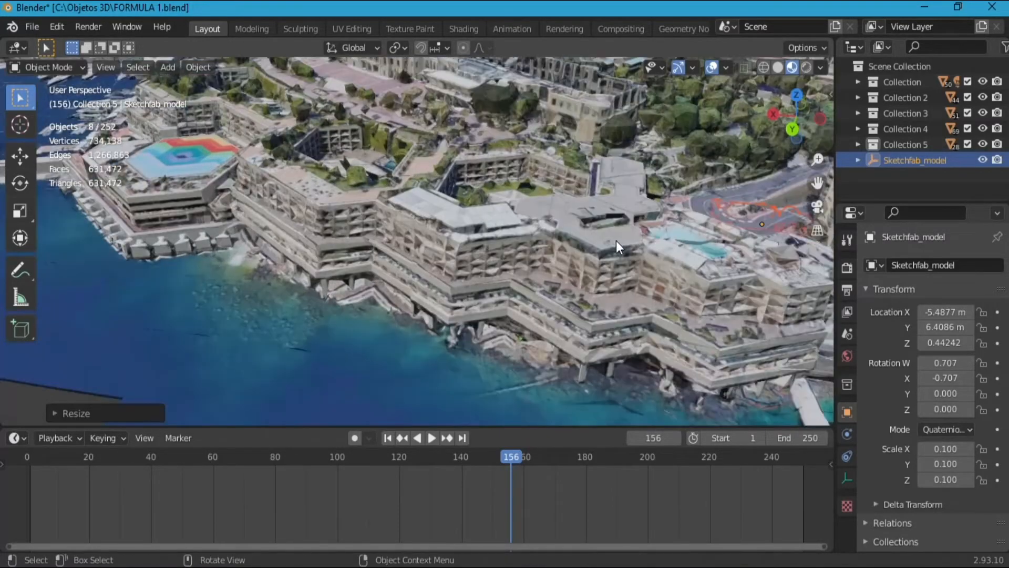
middle_click_drag(623, 248, 343, 228)
scroll(231, 198, "up", 2)
middle_click_drag(281, 237, 390, 277, "shift")
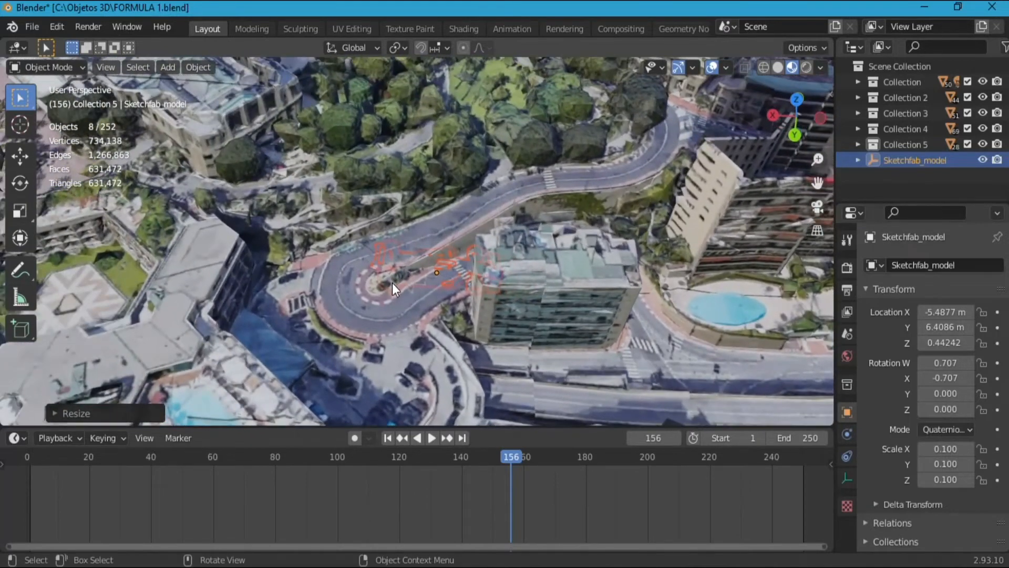
key("g")
key("z")
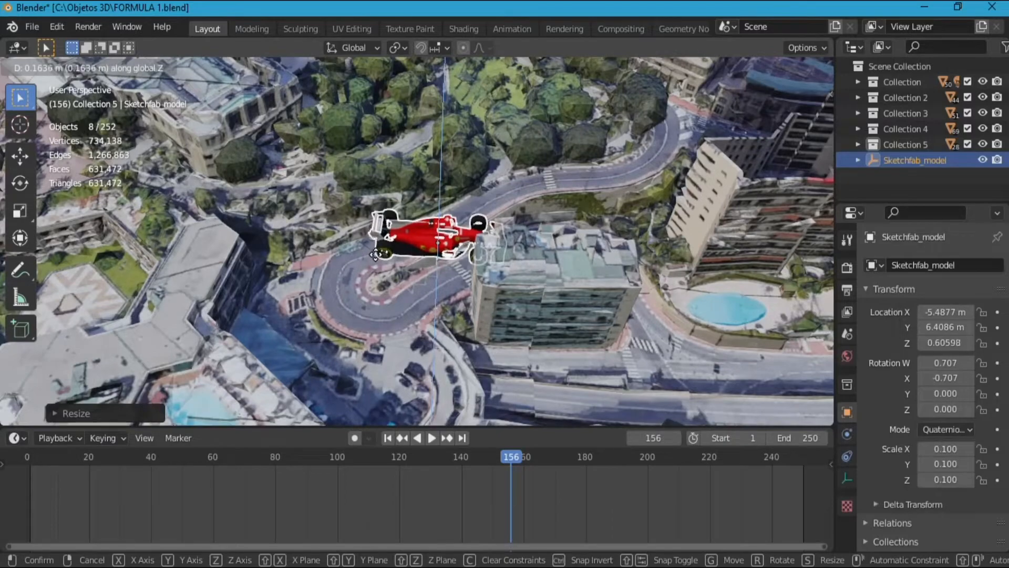
left_click(376, 254)
Shift the car about 0.2 m along X and about 0.28 m along Y onto the hairpin bend.
middle_click_drag(387, 256, 415, 262)
scroll(483, 267, "up", 2)
middle_click_drag(484, 267, 520, 177)
scroll(529, 240, "down", 2)
middle_click_drag(546, 95, 520, 224, "shift")
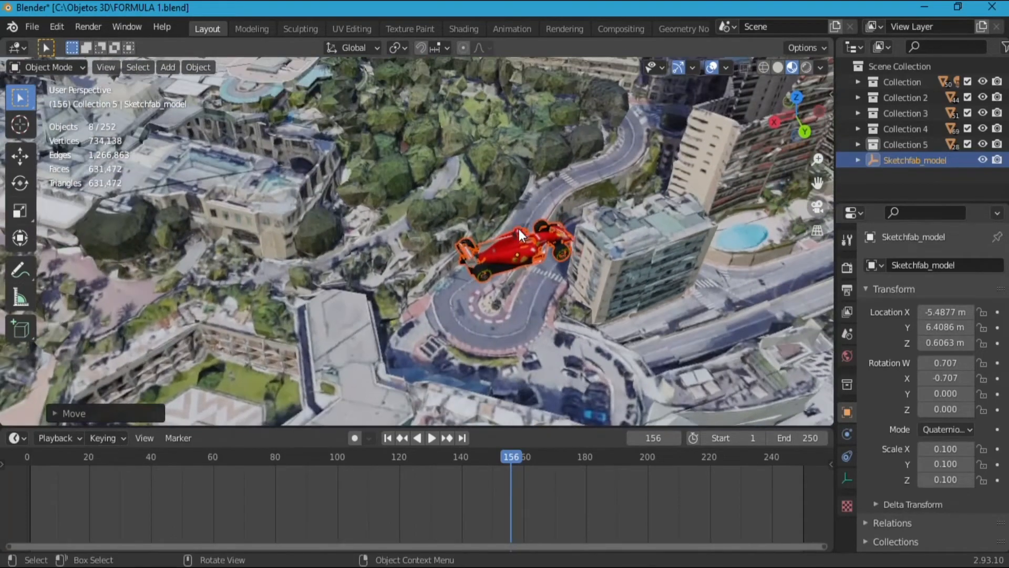
key("g")
key("x")
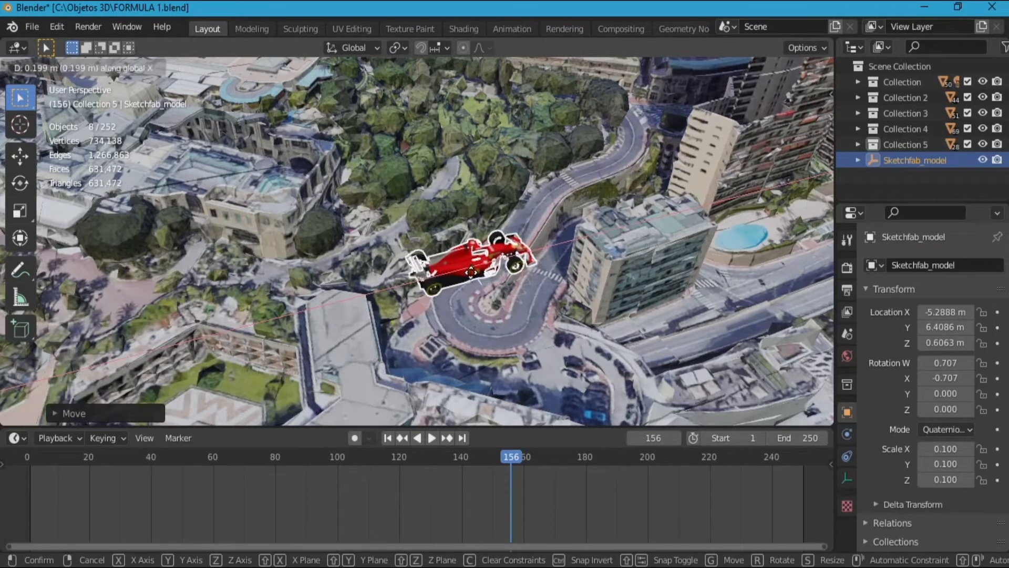
left_click(471, 273)
key("g")
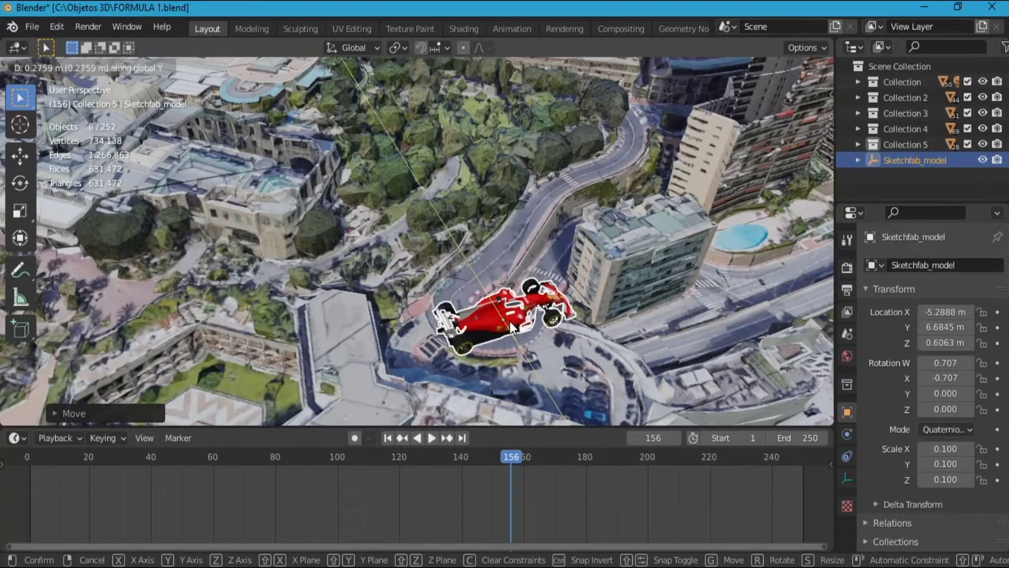
left_click(507, 322)
Shrink the car uniformly to a scale of about 0.034 to suit the road width.
scroll(504, 323, "up", 2)
scroll(504, 324, "down", 1)
mouse_move(505, 327)
middle_mouse_down()
mouse_move(499, 305)
mouse_move(500, 319)
middle_mouse_up()
key("s")
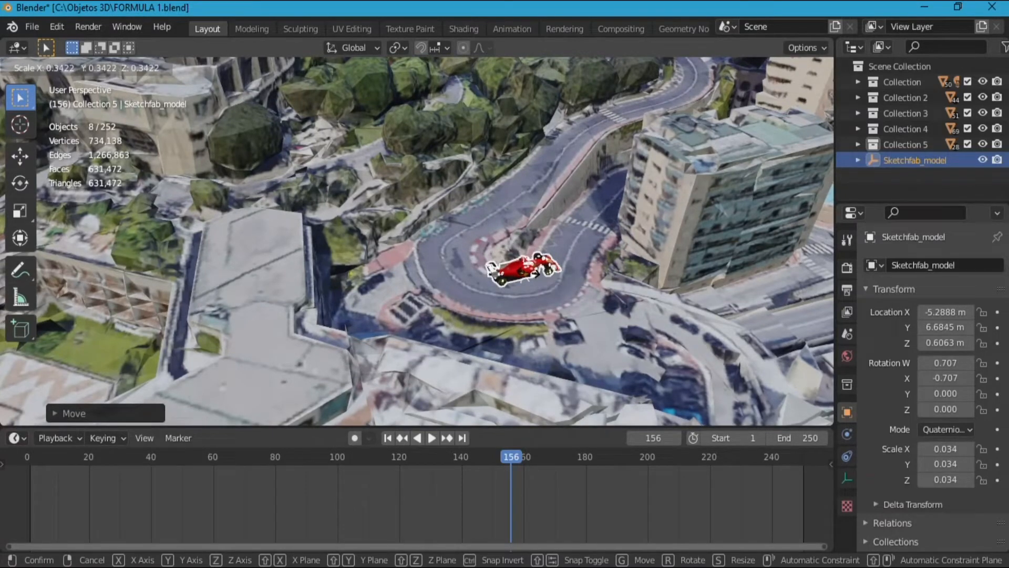
left_click(527, 285)
Lower the car along Z onto the hairpin's road surface, to about Z 0.583 m.
middle_click_drag(526, 285, 504, 296)
scroll(504, 296, "up", 3)
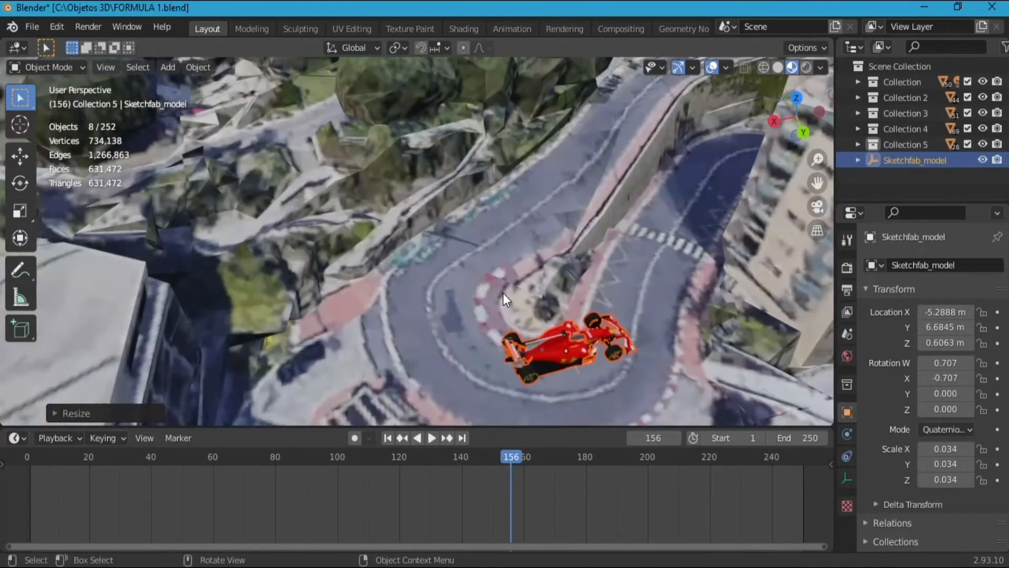
scroll(503, 292, "down", 3)
middle_click_drag(542, 323, 479, 258)
middle_click_drag(357, 101, 455, 289, "shift")
scroll(406, 360, "up", 1)
key("g")
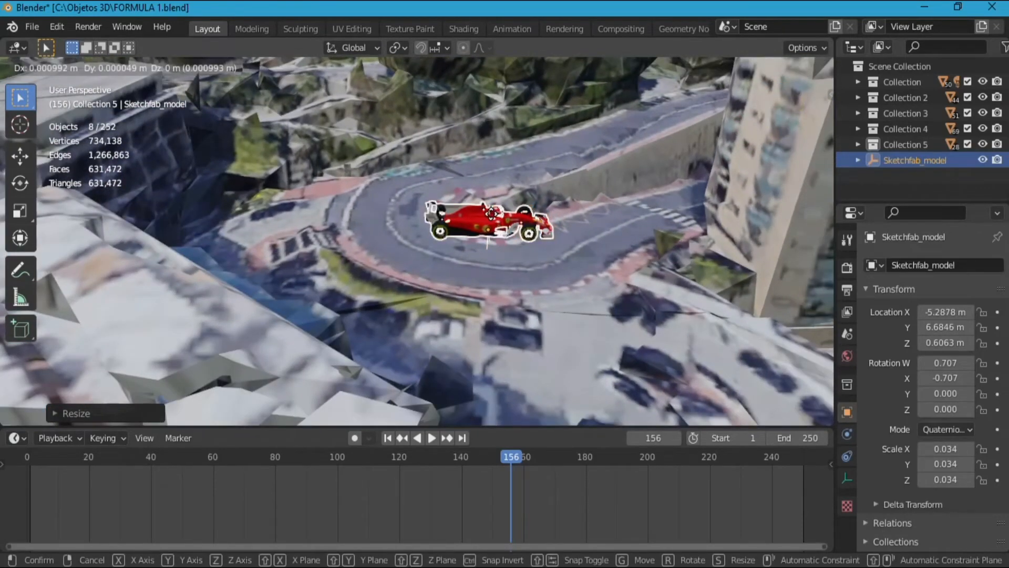
key("z")
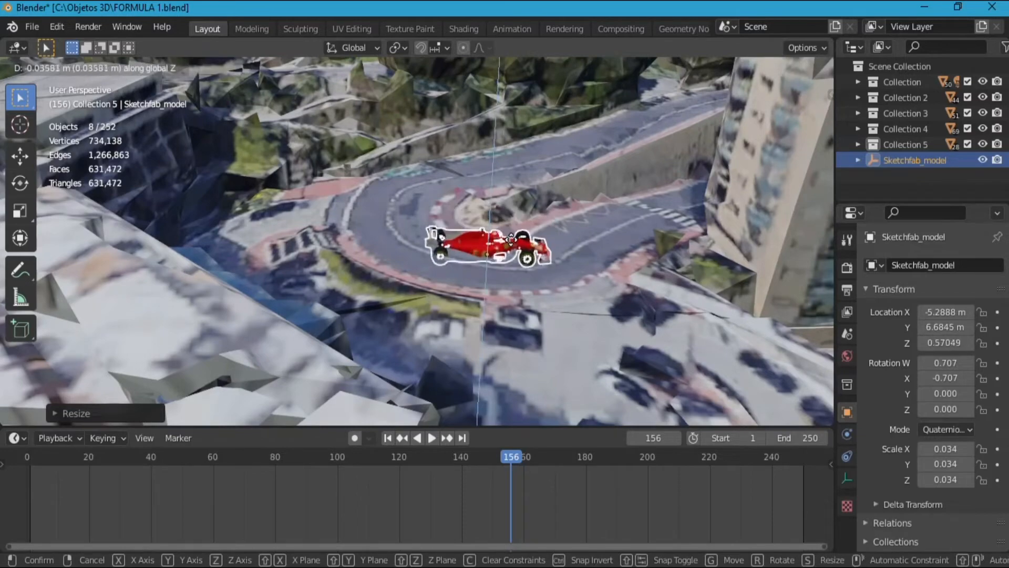
left_click(512, 233)
Examine the car's size and placement on the hairpin road up close and from above.
middle_click_drag(513, 235, 498, 257)
middle_click_drag(334, 235, 474, 292, "shift")
scroll(684, 336, "up", 5)
scroll(598, 296, "down", 8)
middle_click_drag(598, 296, 539, 273)
scroll(486, 262, "up", 6)
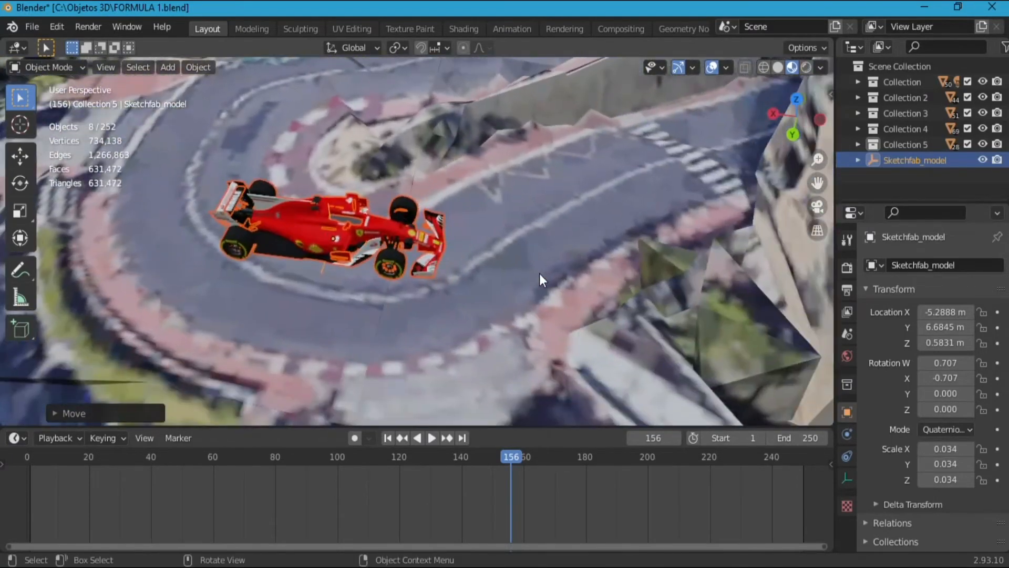
scroll(535, 272, "down", 3)
middle_click_drag(455, 265, 493, 208)
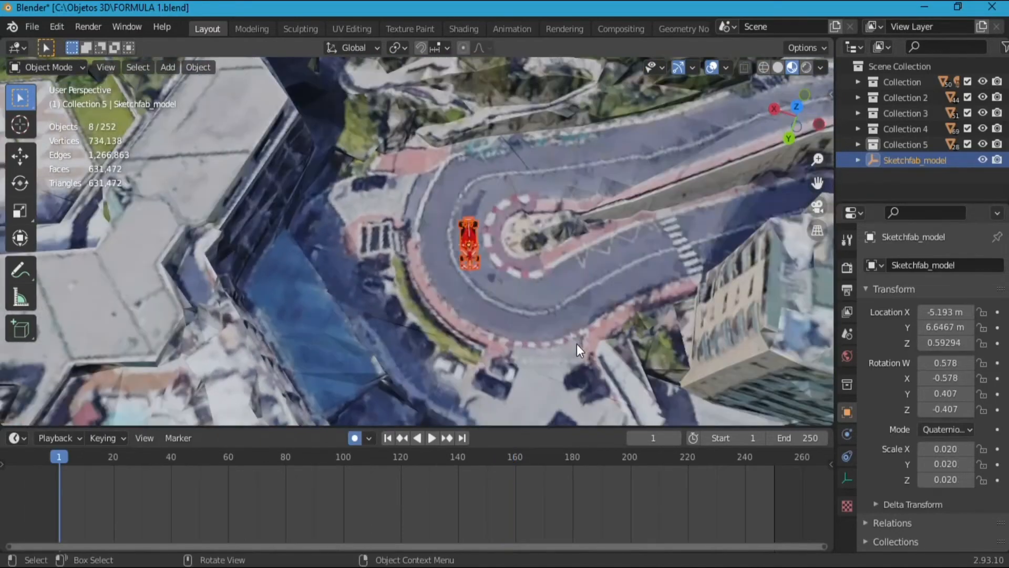
middle_click_drag(482, 235, 528, 199)
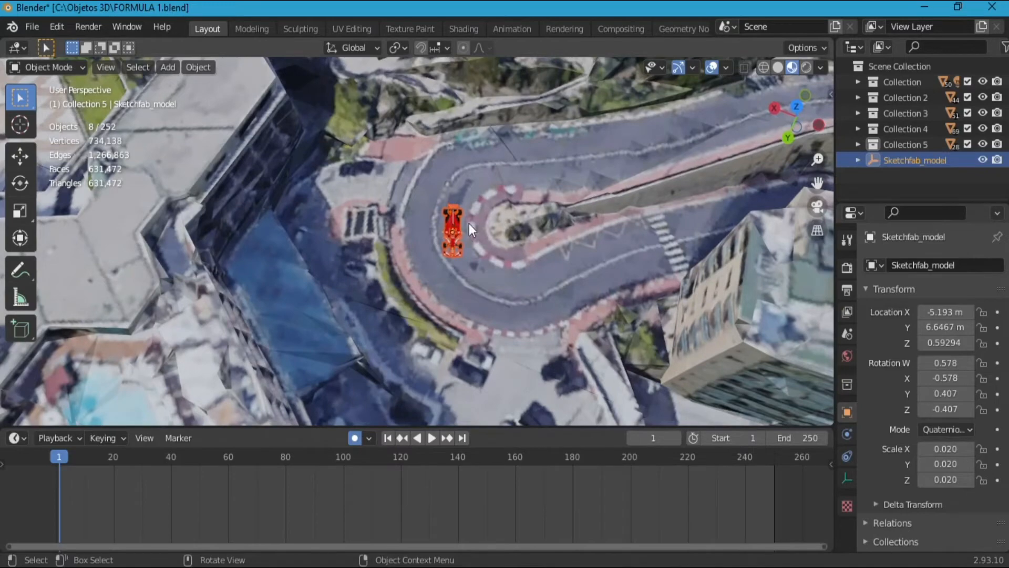
mouse_move(463, 220)
middle_mouse_down()
mouse_move(451, 217)
mouse_move(467, 221)
middle_mouse_up()
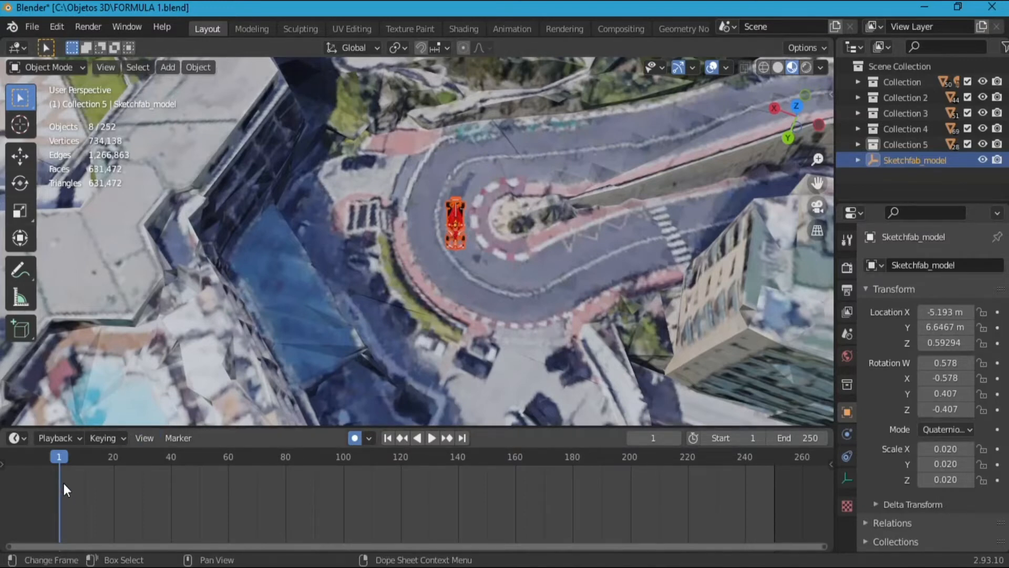
Try to set the keyframe type to Keyframe at frame 1 of the timeline.
key("r")
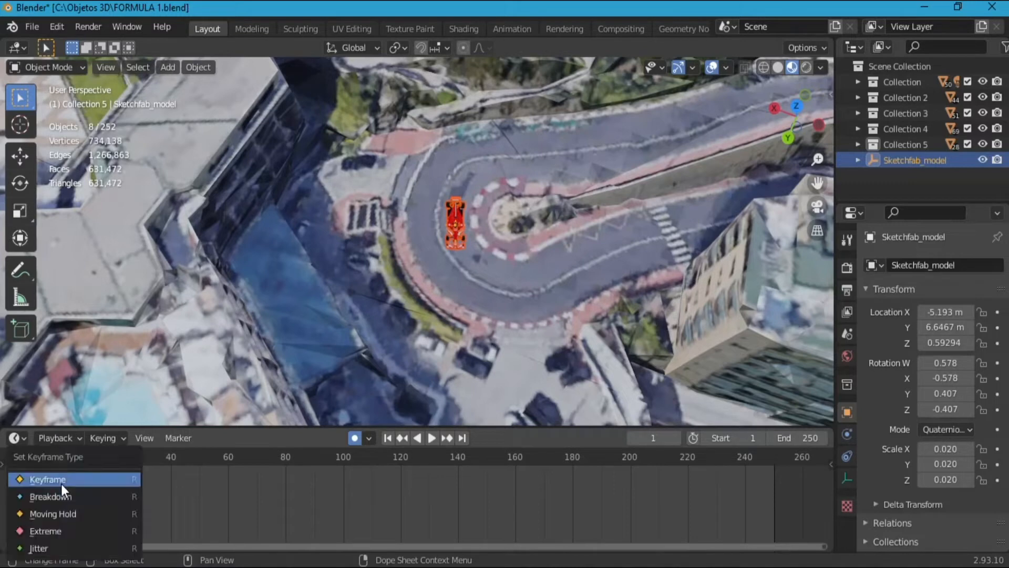
left_click(68, 493)
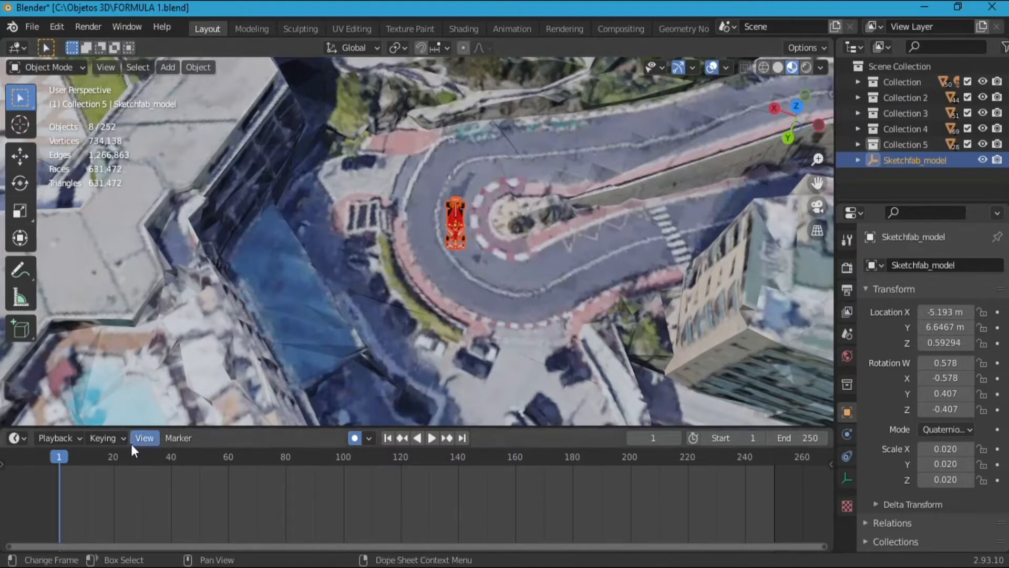
right_click(60, 484)
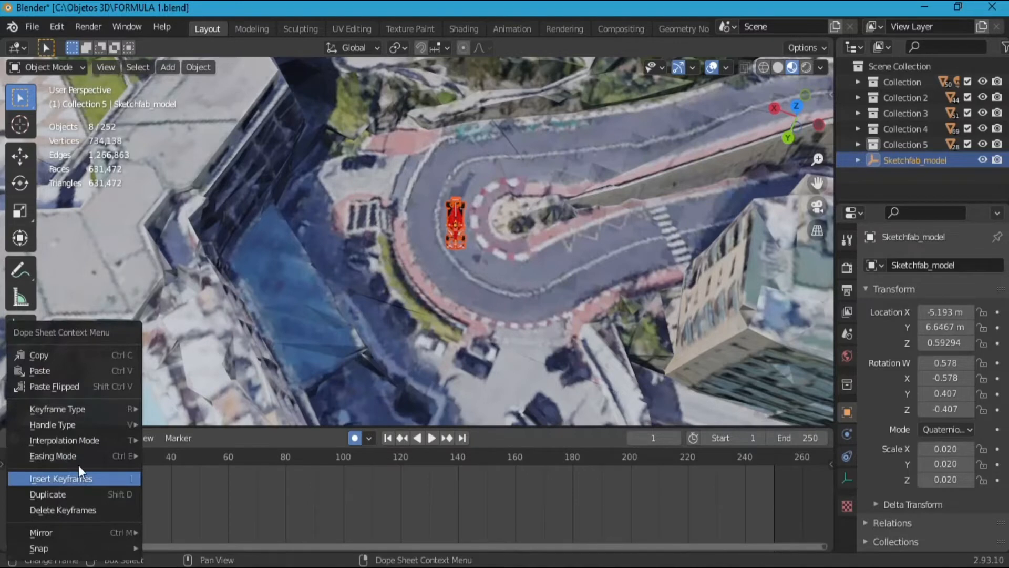
mouse_move(96, 415)
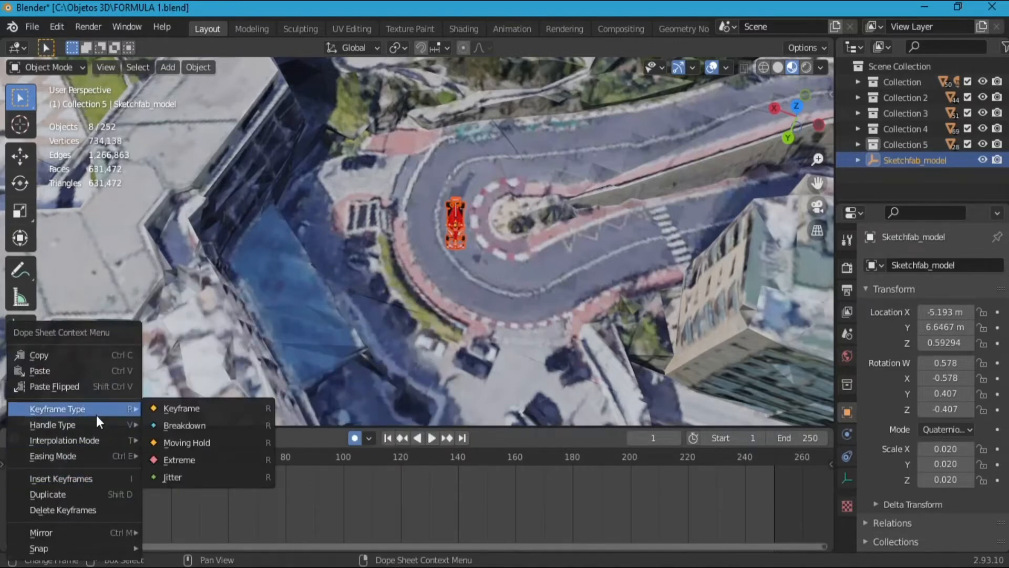
left_click(170, 411)
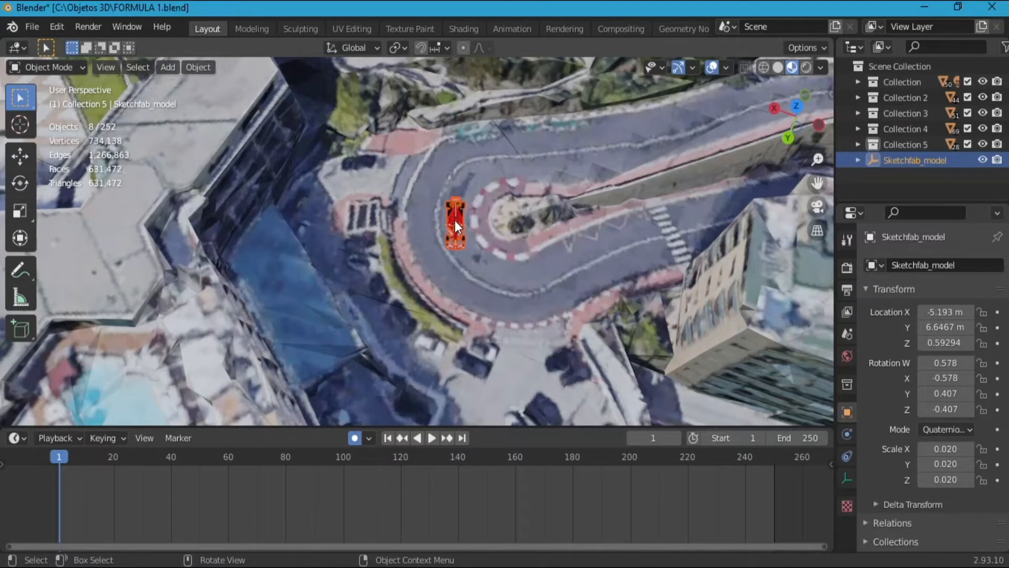
Auto-key the car at frame 1 on the upper straight, about X -5.35 m, Y 6.49 m, Z 0.63 m, rotated to align with the road.
key("g")
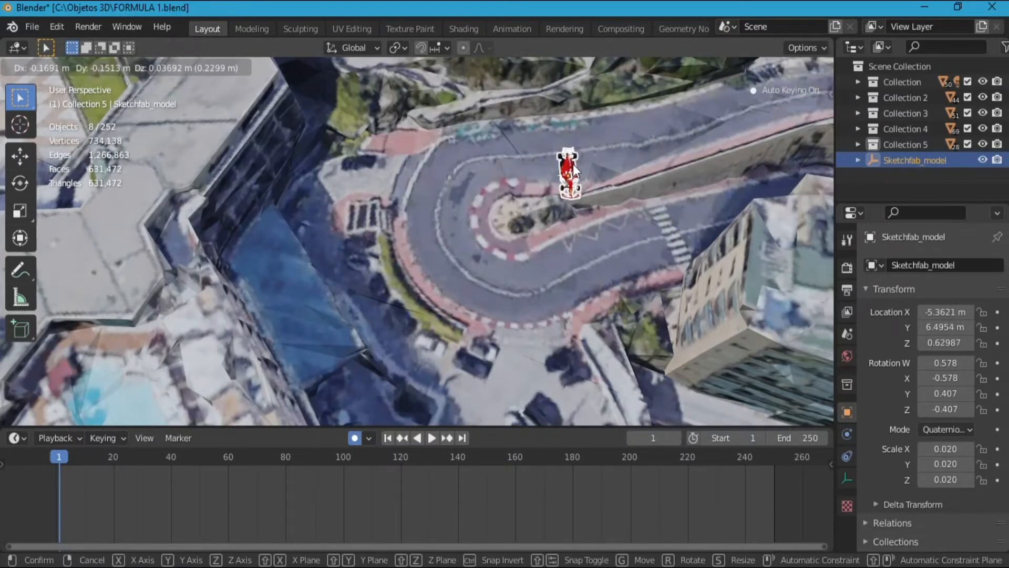
left_click(573, 171)
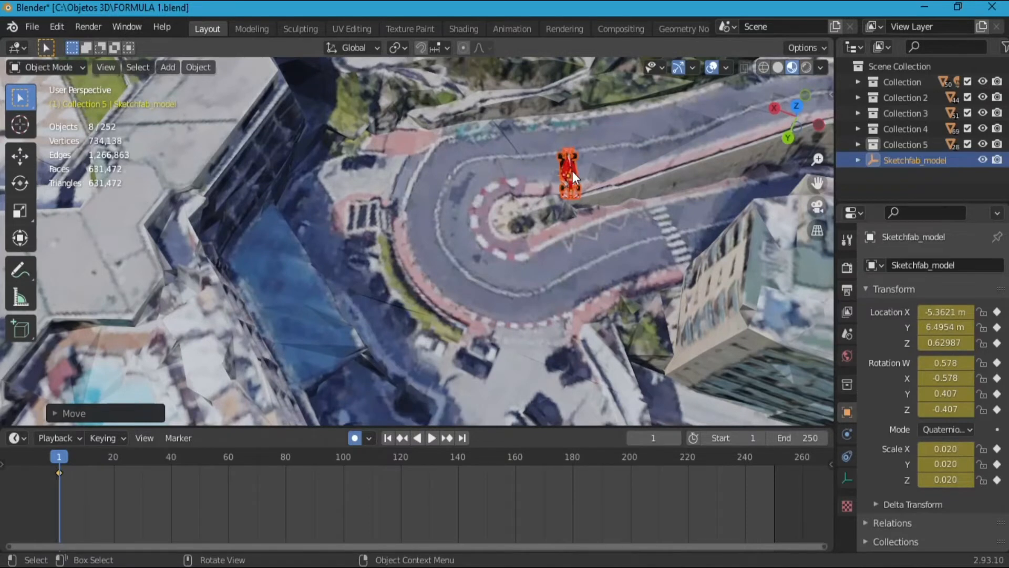
key("r")
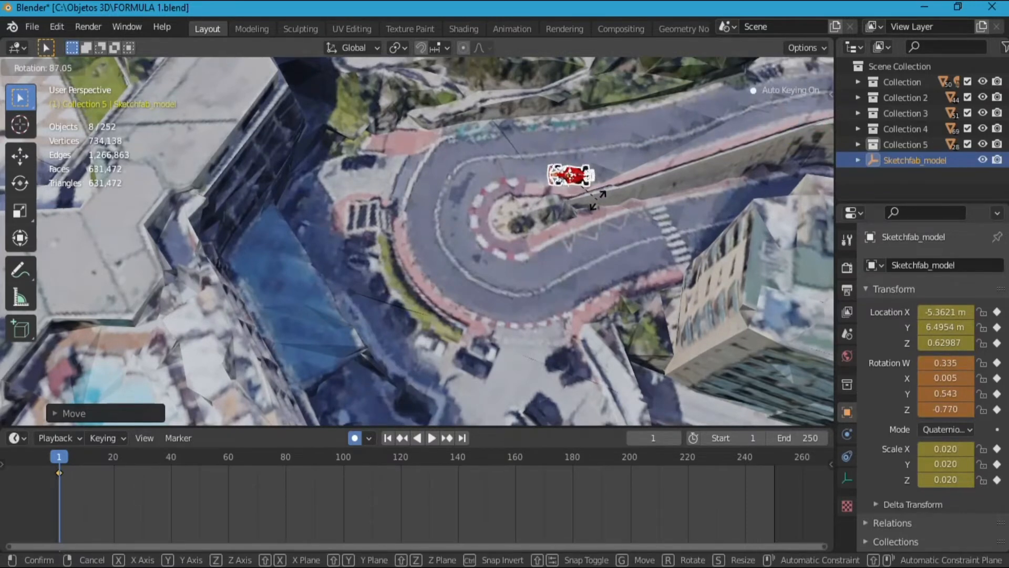
left_click(579, 178)
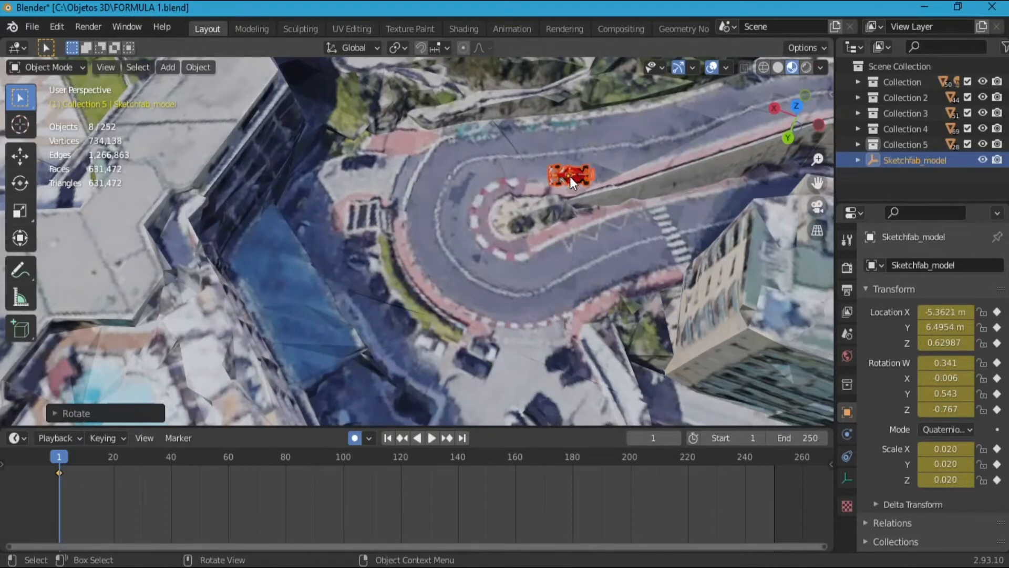
key("g")
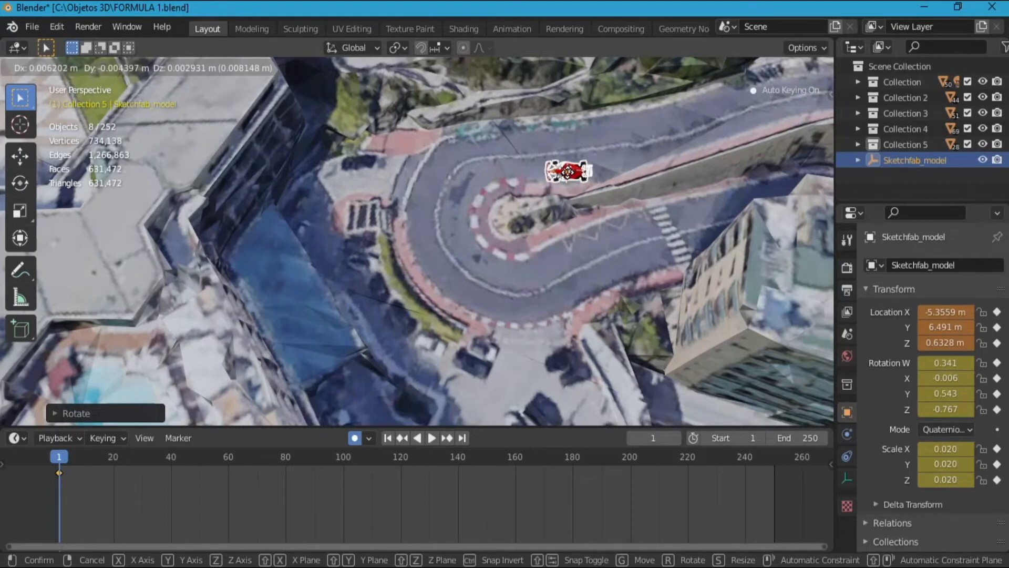
left_click(565, 175)
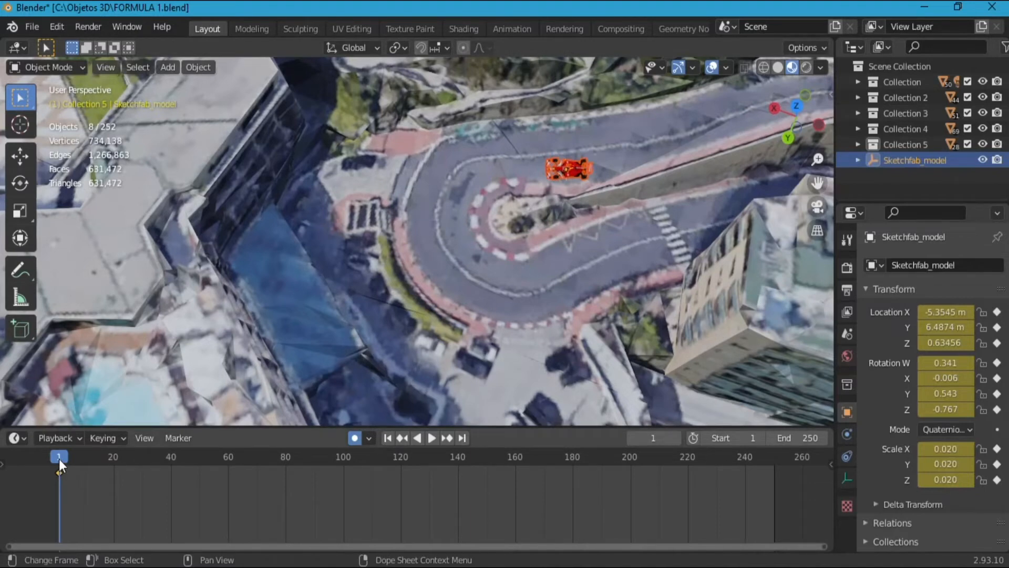
Auto-key the car at frame 30 at the start of the hairpin bend, about X -5.207 m, Y 6.579 m, Z 0.62 m.
key("space")
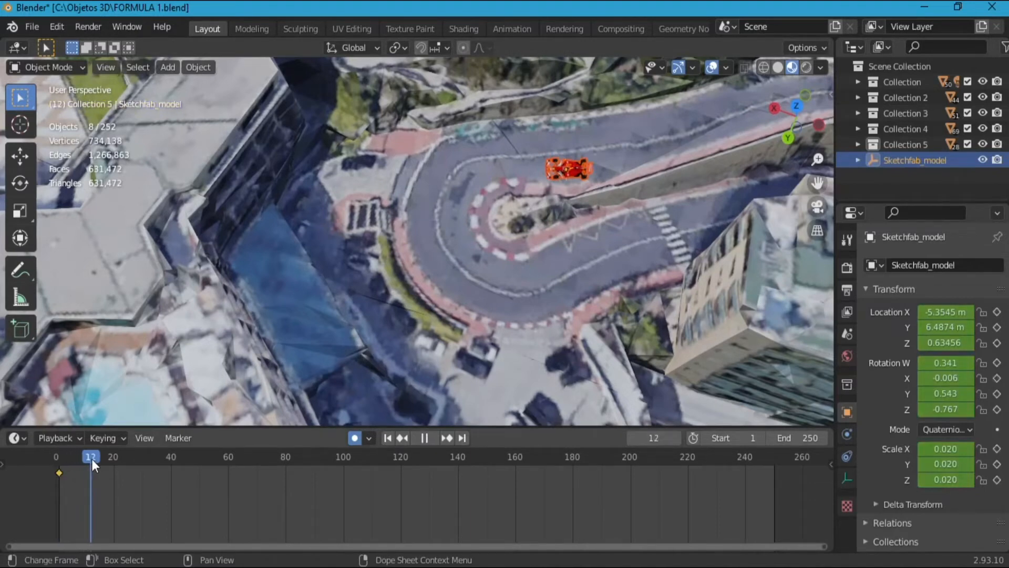
left_click(142, 466)
key("space")
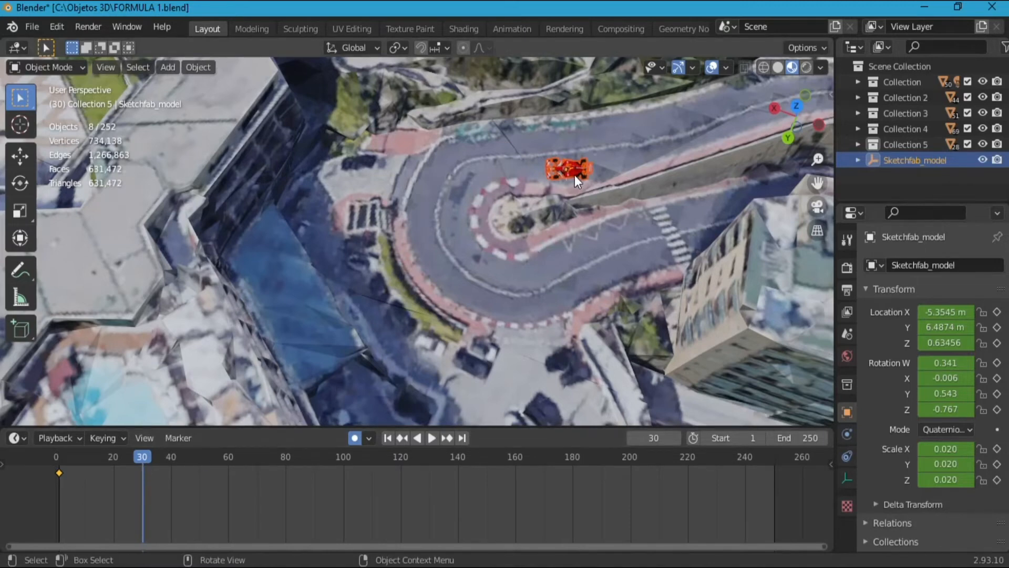
key("g")
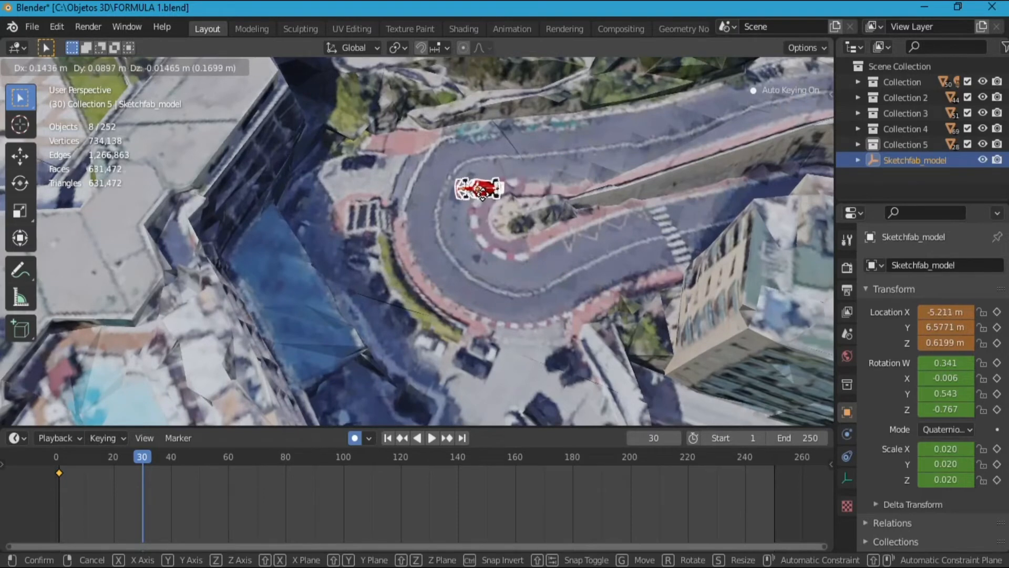
left_click(469, 212)
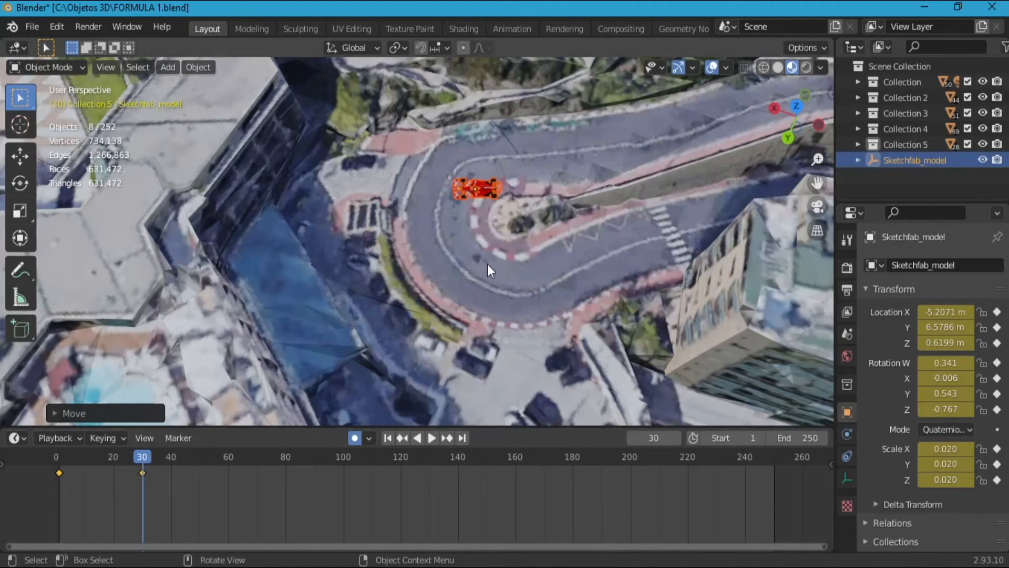
Rotate the car at frame 30 to follow the bend, to quaternion about W 0.486, X -0.294, Y 0.515, Z -0.642, and scrub back to check the motion.
key("g")
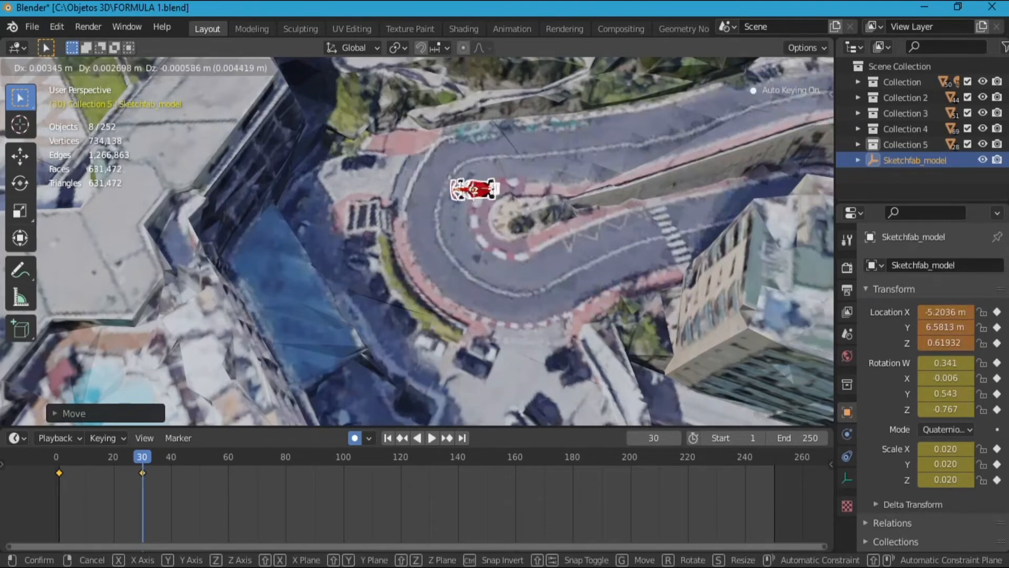
left_click(475, 189)
key("r")
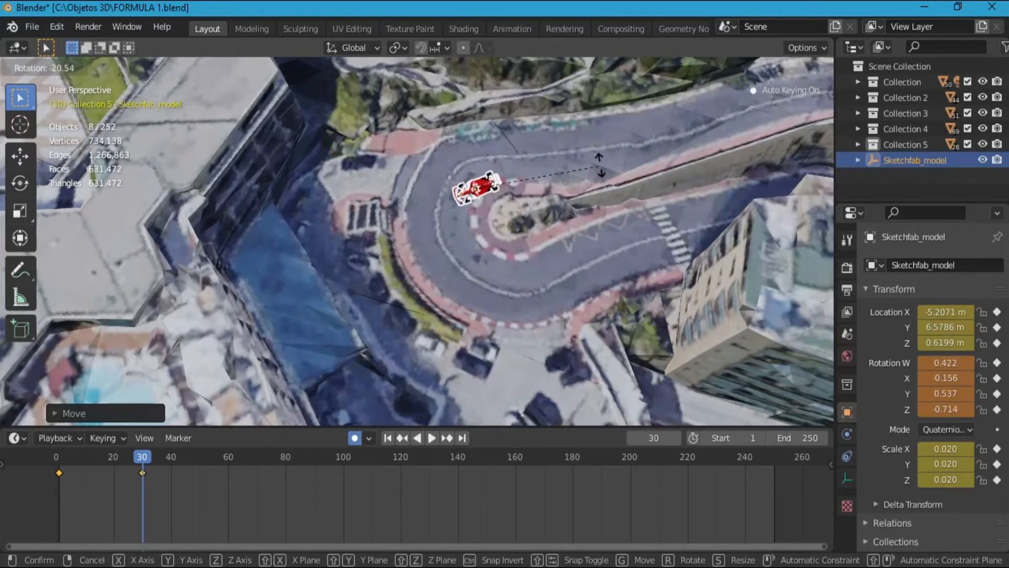
left_click(587, 122)
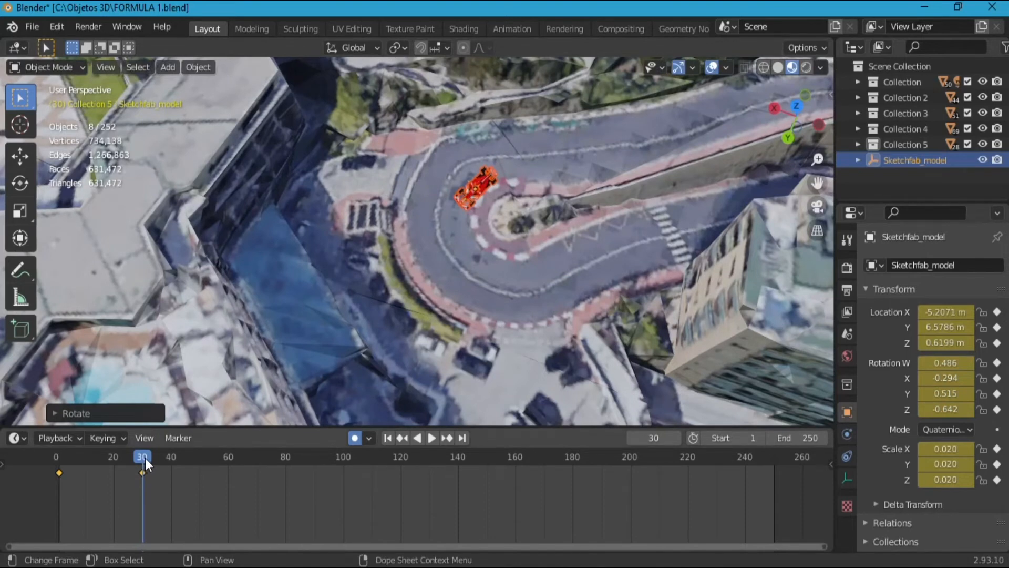
left_click_drag(141, 459, 91, 447)
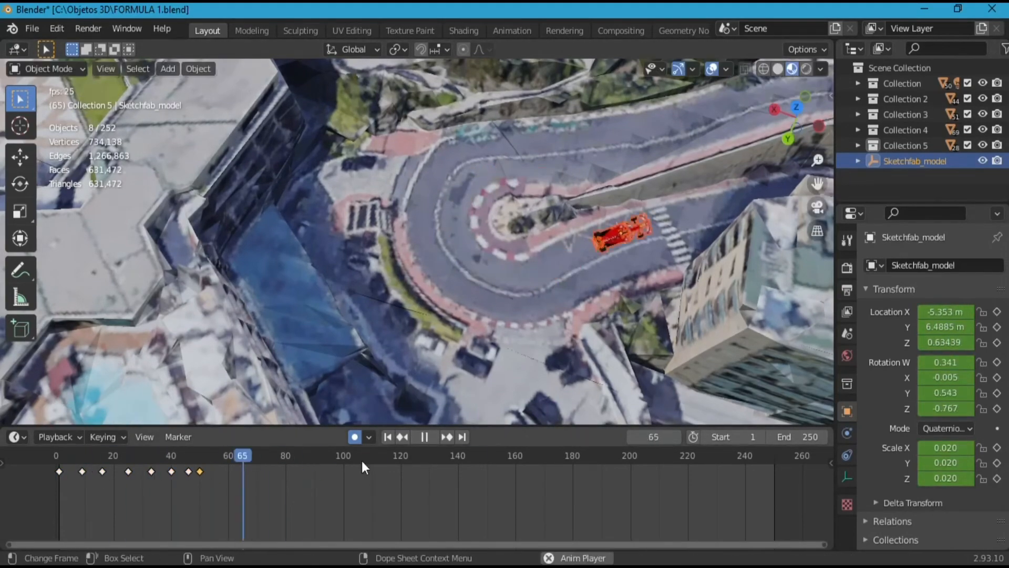
Extend the car's keyed drive out of the hairpin onto the lower straight, with its last keyframes at frames 52 and 60.
key("space")
left_click(173, 458)
key("g")
left_click(483, 271)
key("r")
left_click(260, 456)
key("space")
key("space")
left_click(317, 457)
left_click_drag(317, 458, 13, 429)
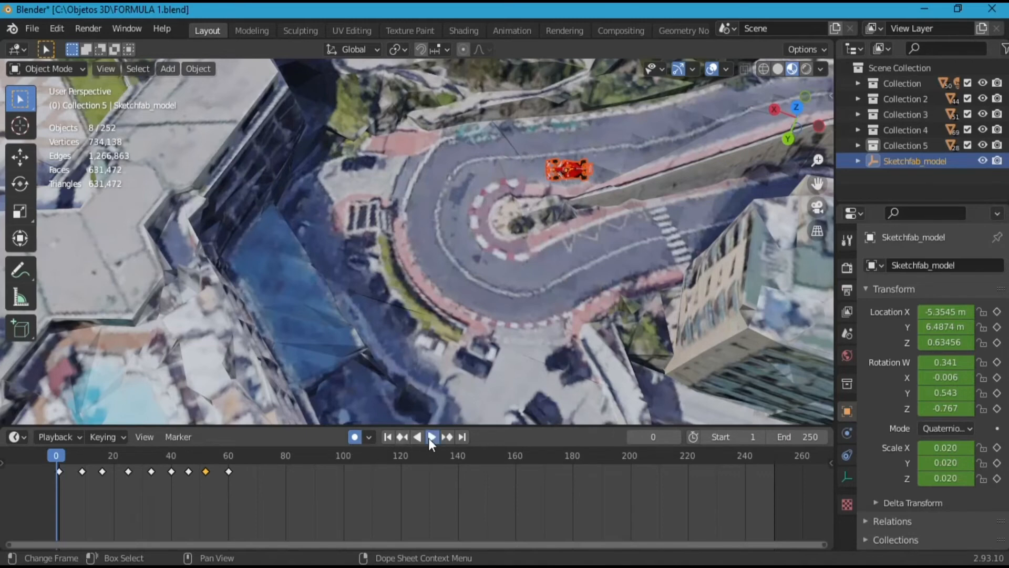
Play and scrub the animation from frame 0 to review the car's drive around the hairpin, and examine its place in the whole city model.
left_click(430, 439)
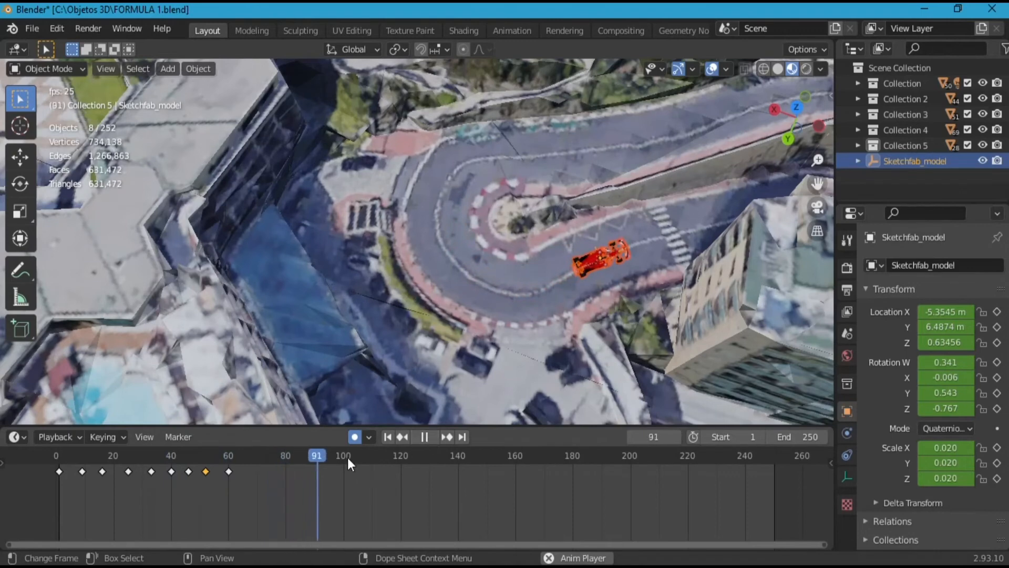
key("space")
key("space")
left_click_drag(346, 458, 48, 436)
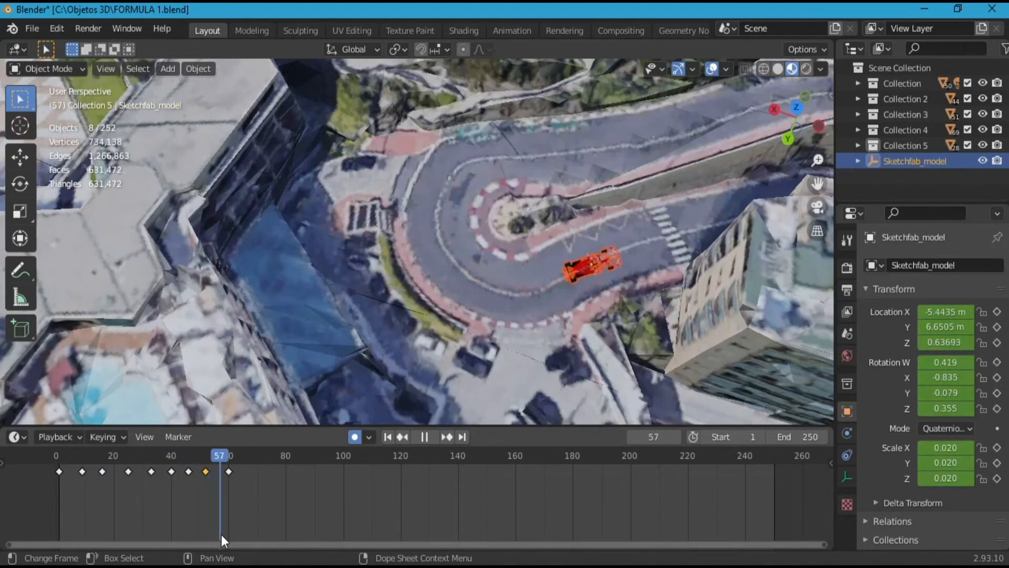
key("space")
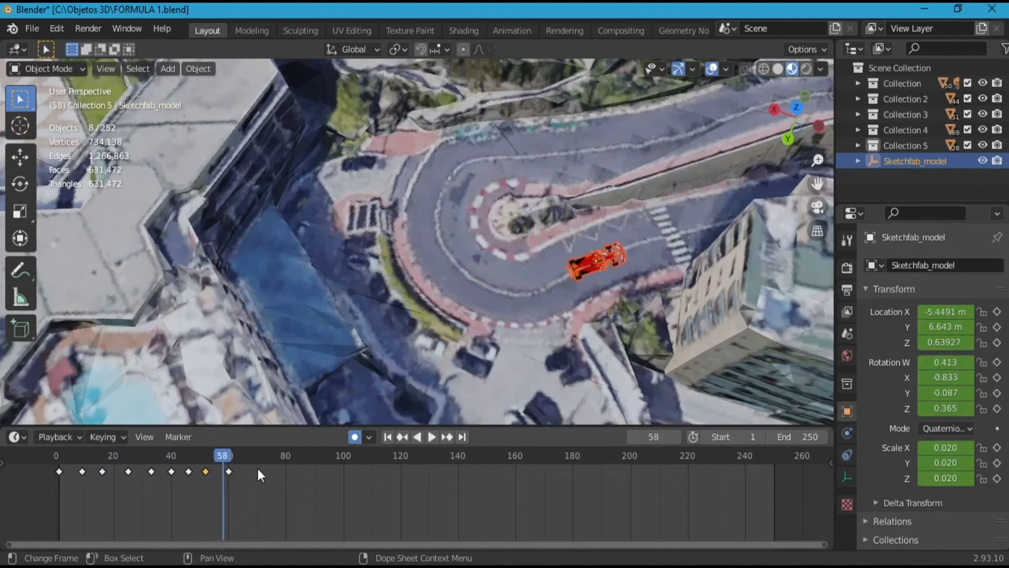
scroll(403, 329, "down", 5)
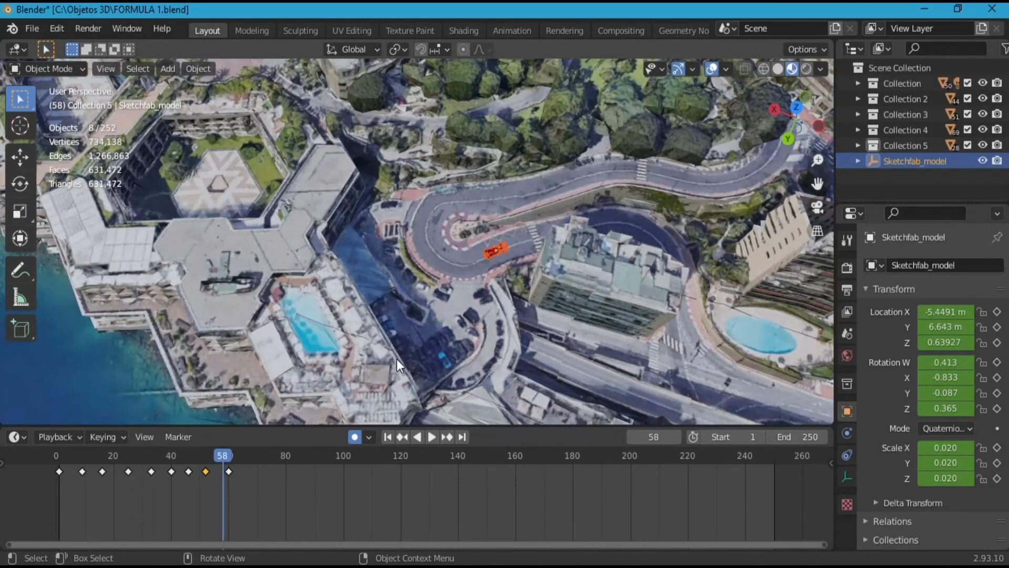
scroll(397, 359, "down", 5)
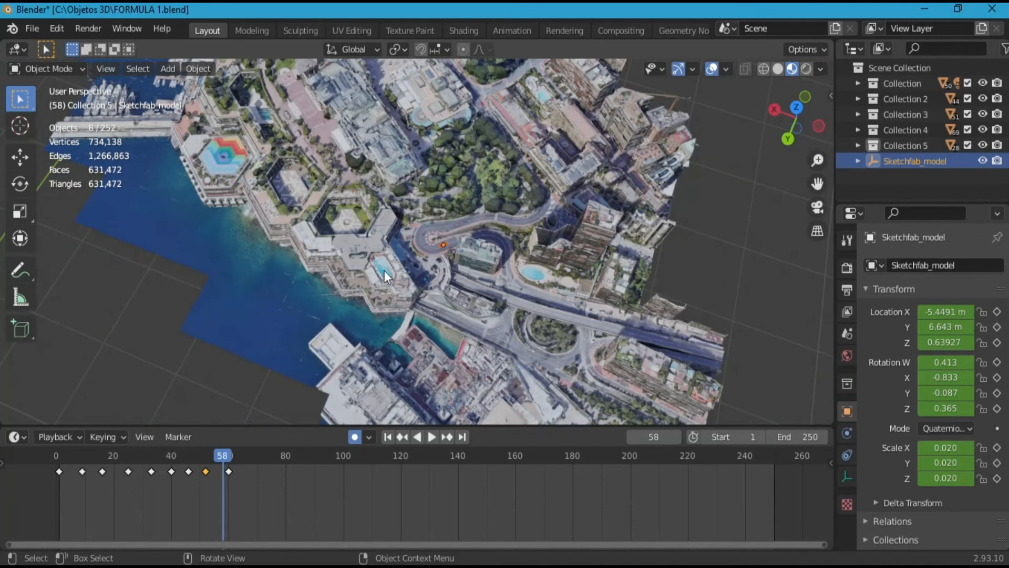